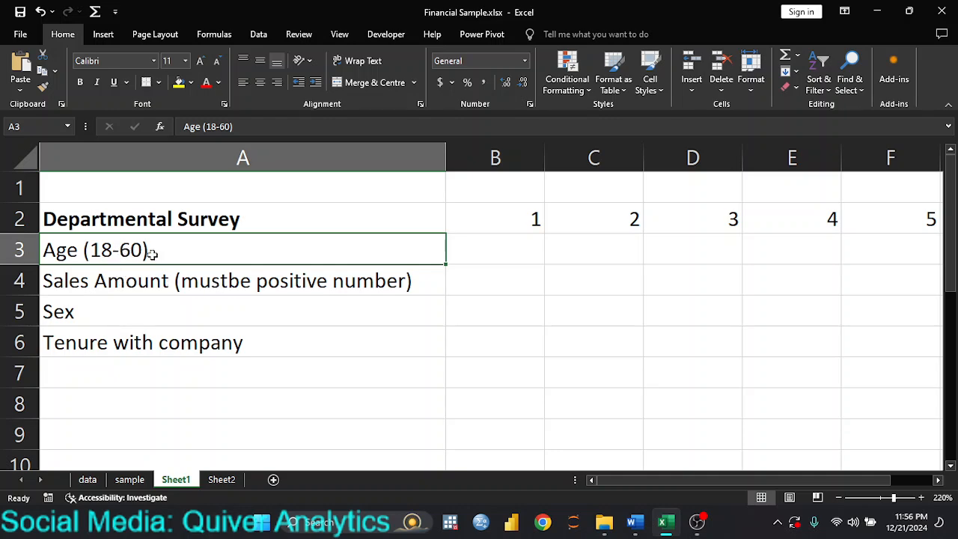
Correct the A4 label typo so it reads 'Sales Amount (must be positive number)'.
{"action": "left_click", "coordinate": [117, 281]}
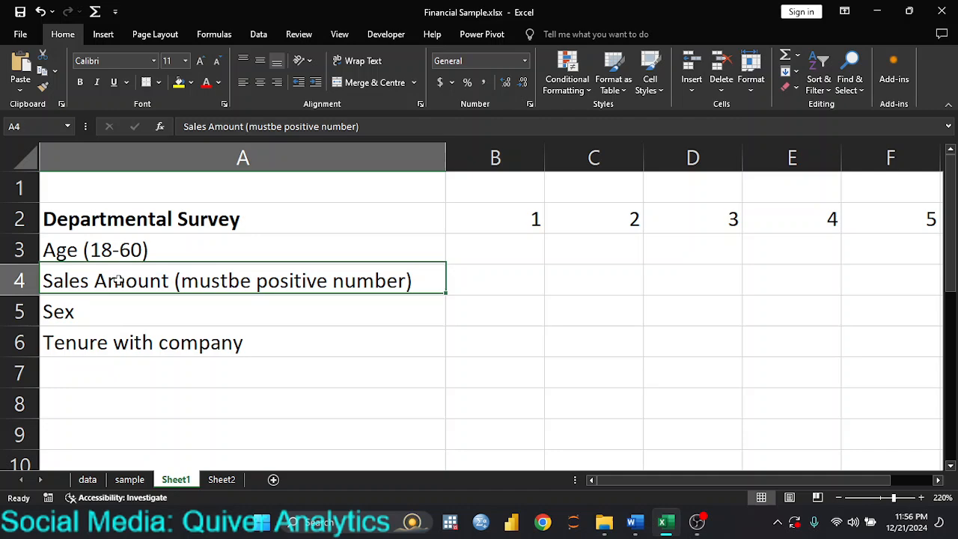
{"action": "double_click", "coordinate": [229, 280]}
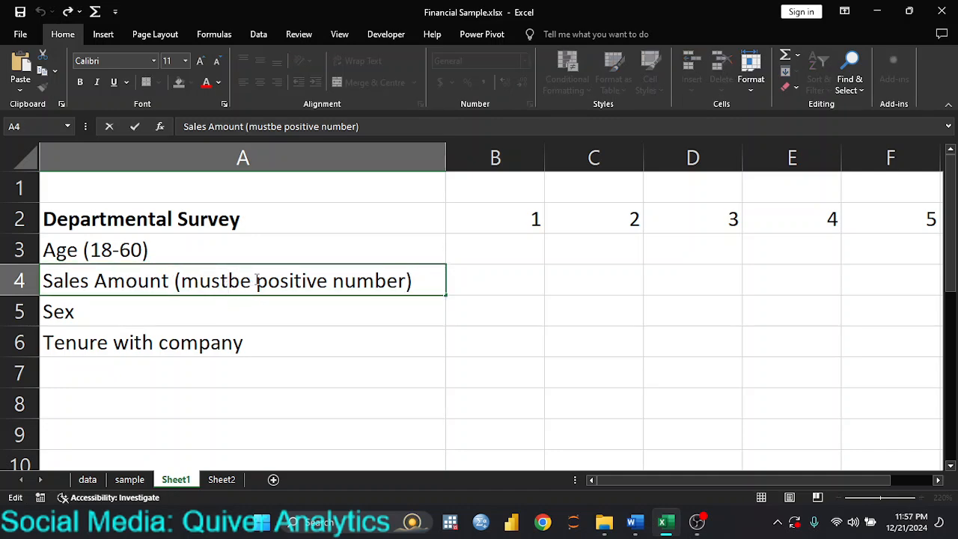
{"action": "left_click", "coordinate": [308, 311]}
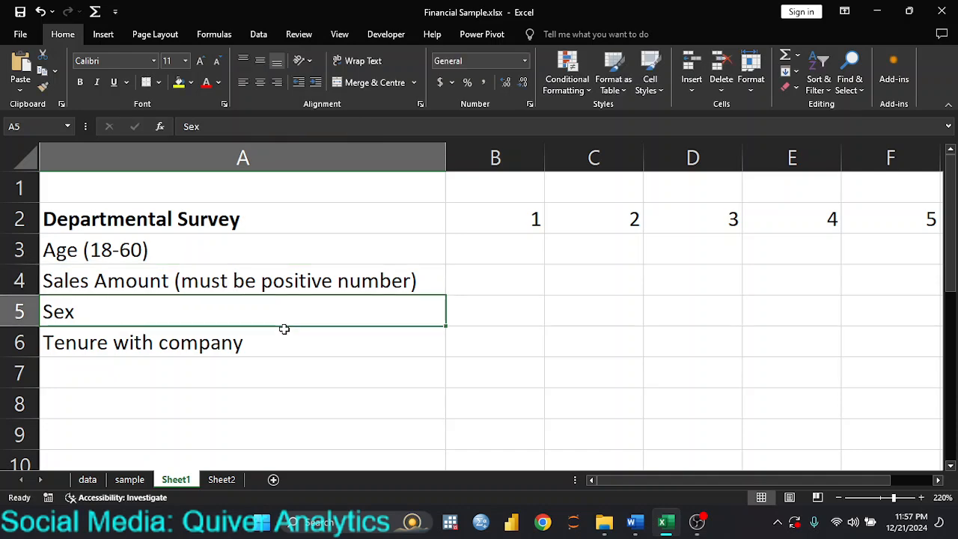
{"action": "left_click", "coordinate": [272, 343]}
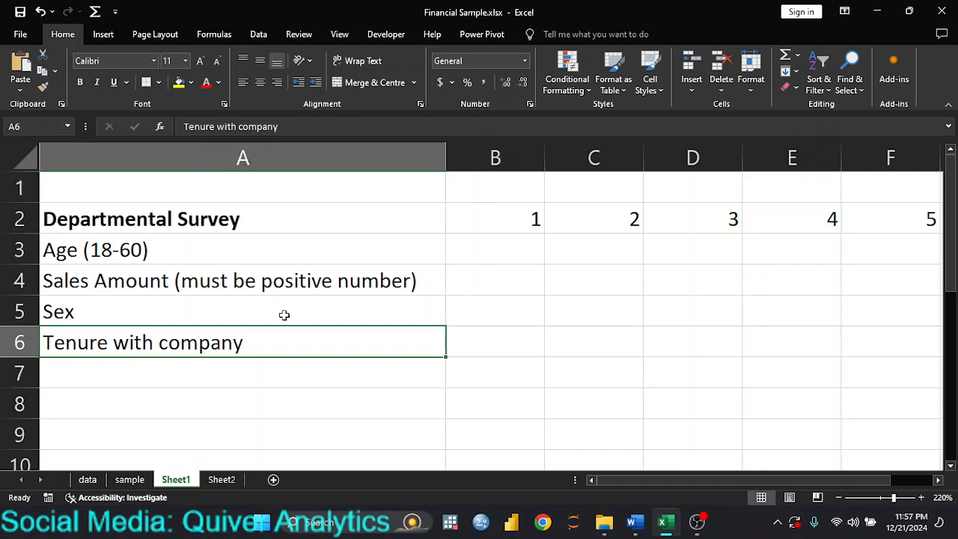
Enter test values 78 in B3 and -500 in B4, then clear both.
{"action": "left_click", "coordinate": [509, 254]}
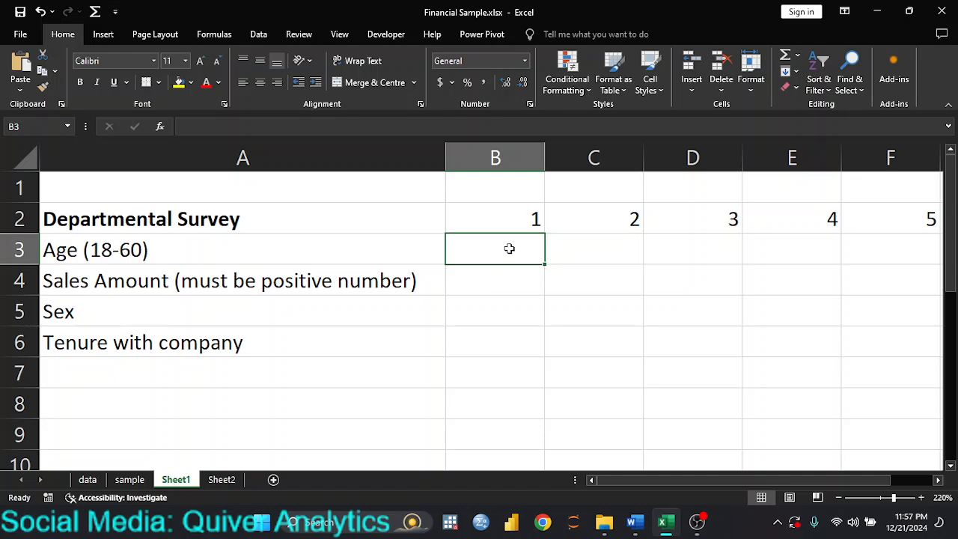
{"action": "type", "text": "78"}
{"action": "key", "text": "Return"}
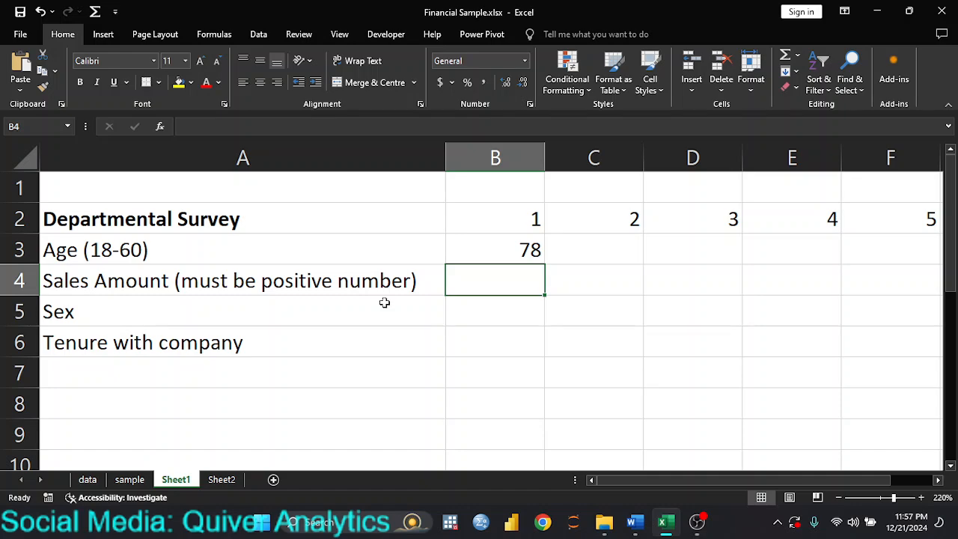
{"action": "type", "text": "-500"}
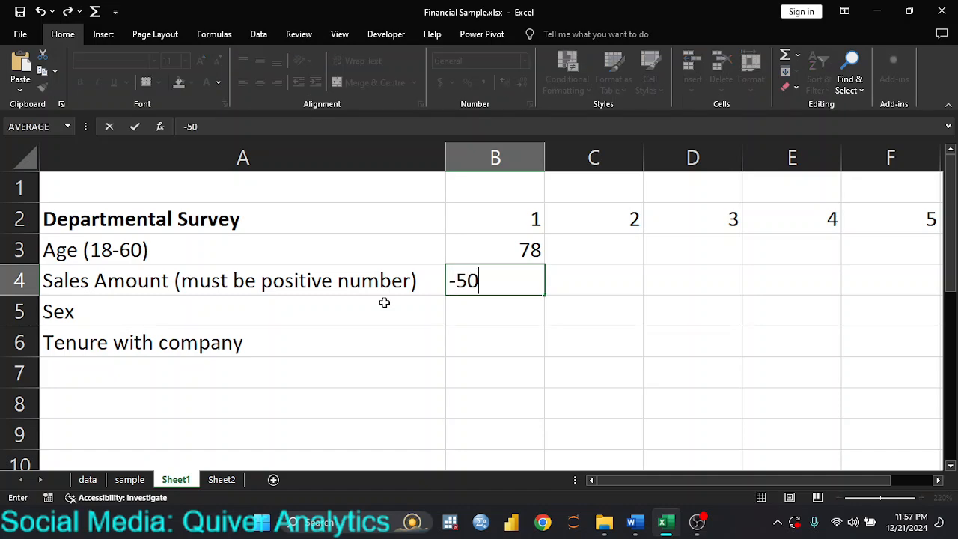
{"action": "key", "text": "Return"}
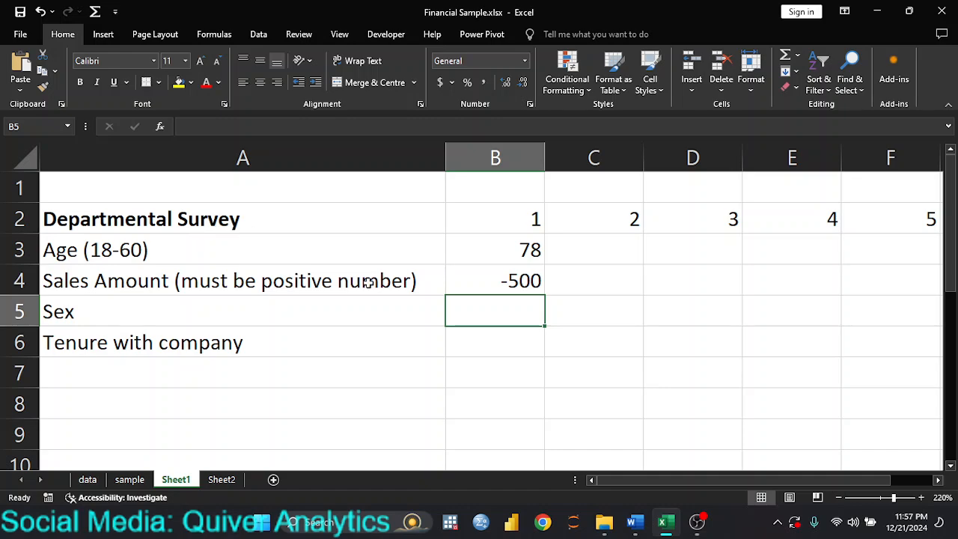
{"action": "left_click", "coordinate": [506, 285]}
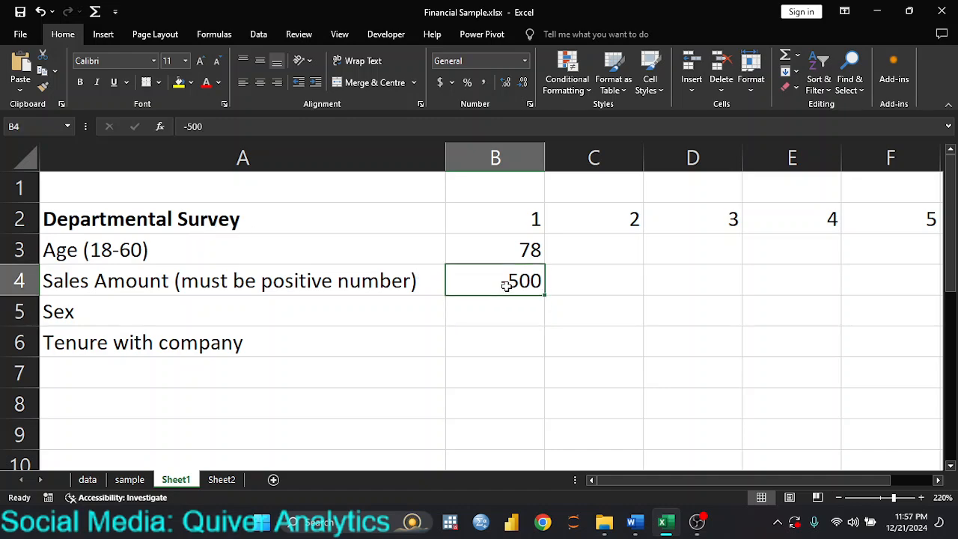
{"action": "key", "text": "Delete"}
{"action": "left_click", "coordinate": [516, 254]}
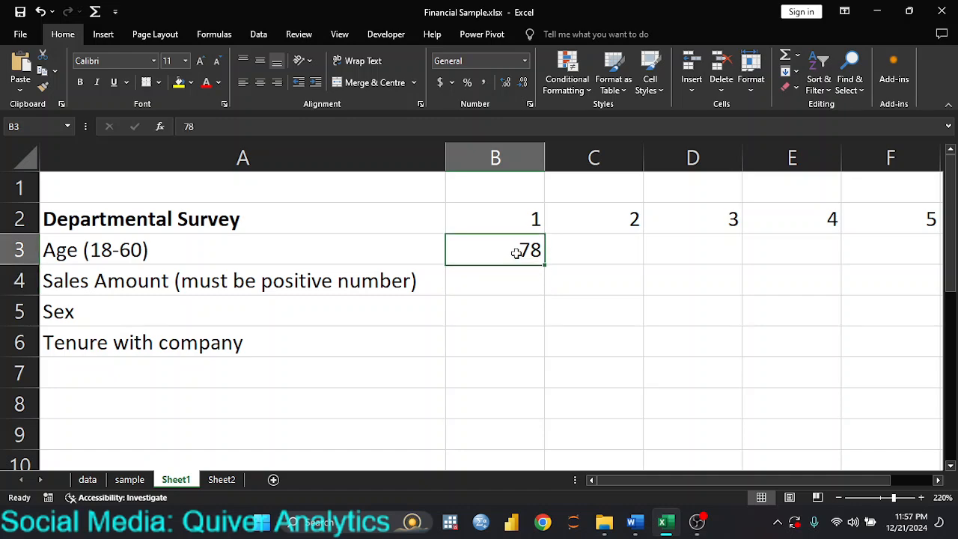
{"action": "key", "text": "Delete"}
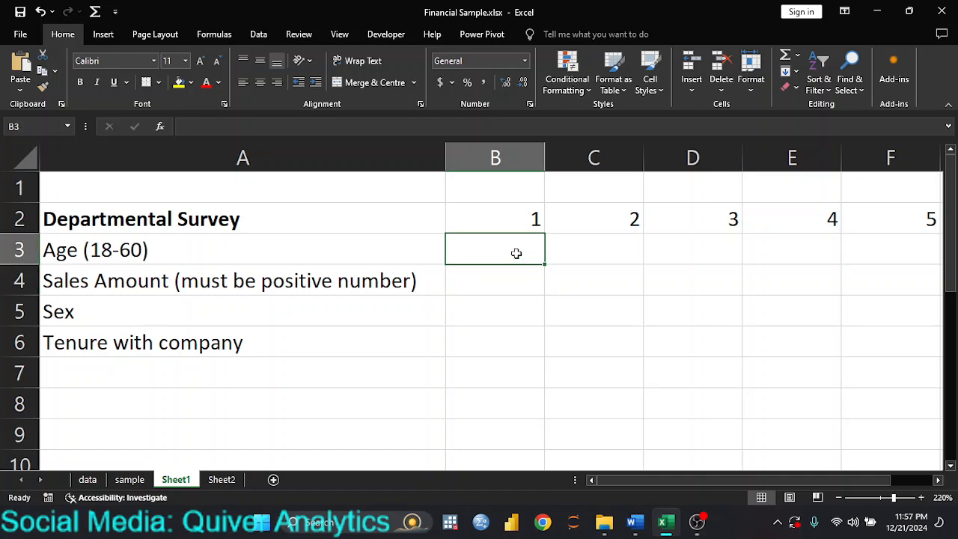
Test the text entry 'kjbdszb' in B3, clear it, and select the answer grid B3:F6.
{"action": "type", "text": "kjbdszb"}
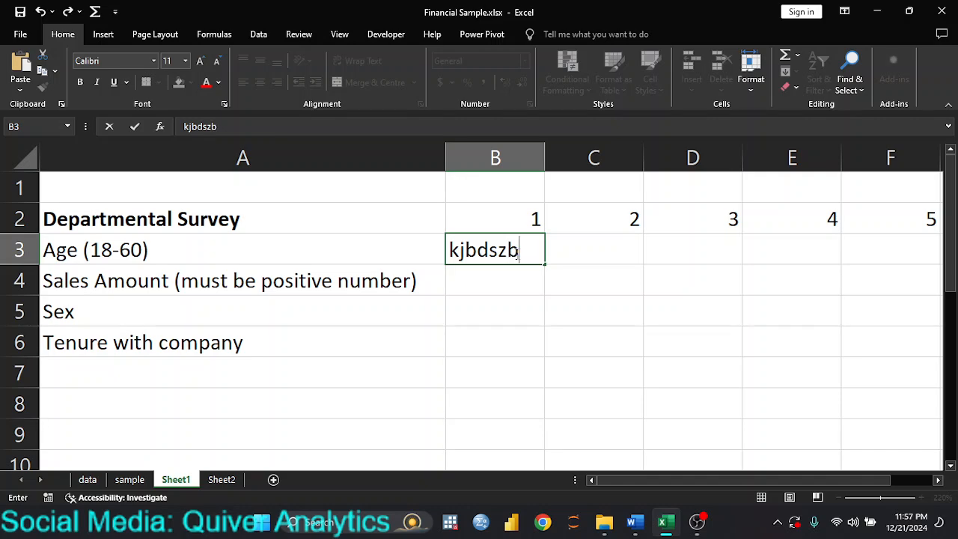
{"action": "key", "text": "Return"}
{"action": "left_click", "coordinate": [516, 253]}
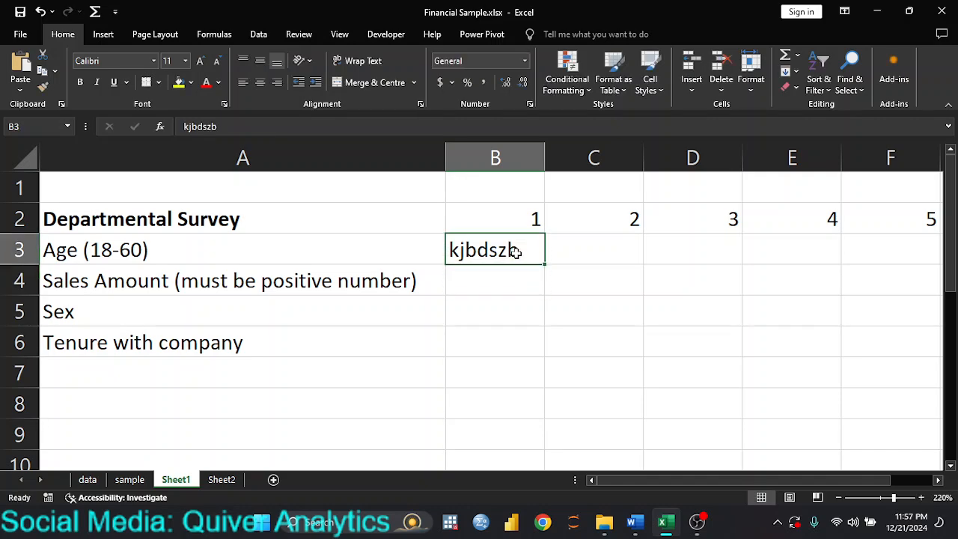
{"action": "key", "text": "Delete"}
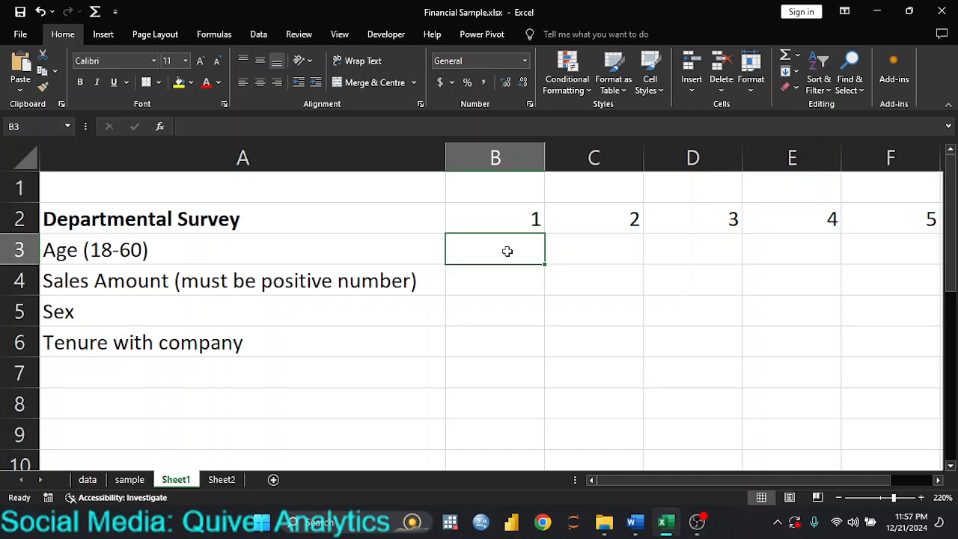
{"action": "left_click_drag", "start_coordinate": [507, 251], "coordinate": [875, 329]}
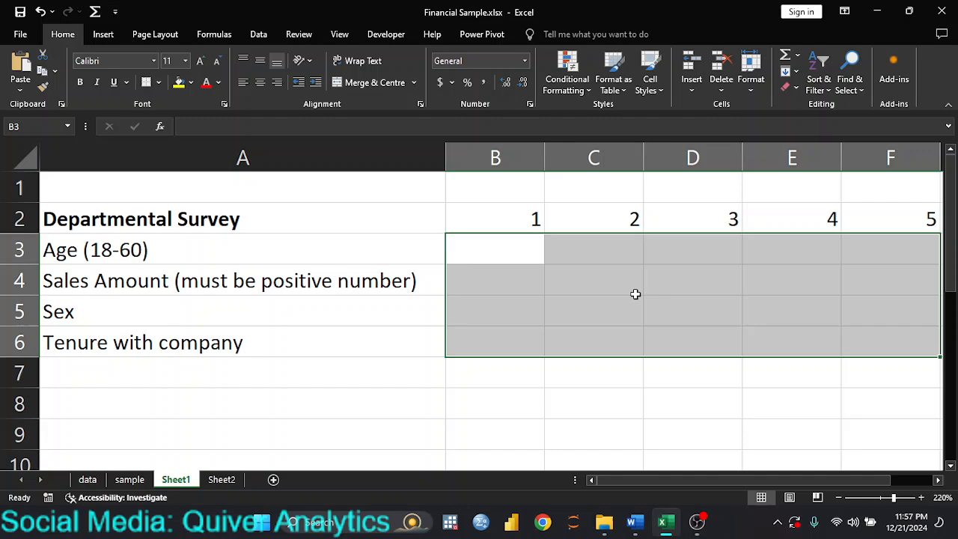
Narrow column A to width 35.71 and bring up Data Validation for cell B3.
{"action": "left_click", "coordinate": [528, 256]}
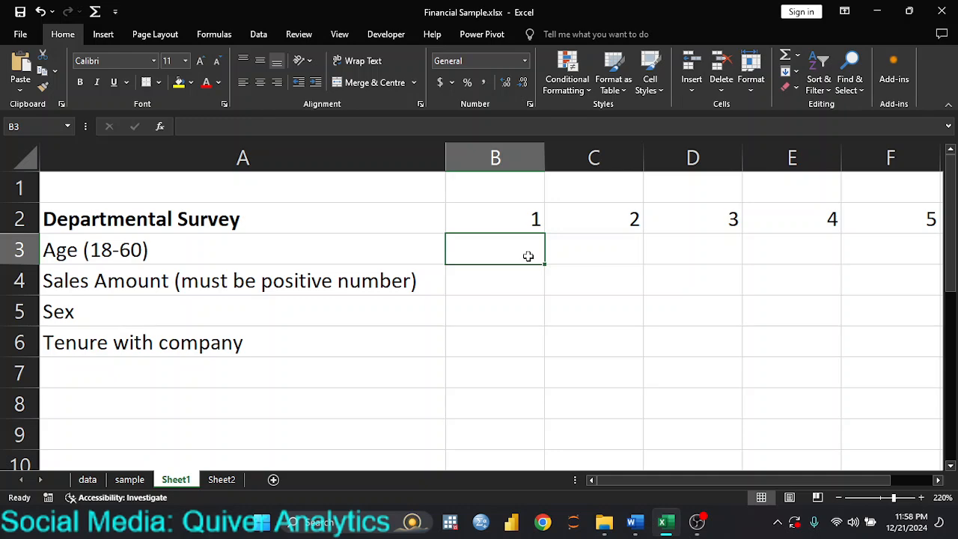
{"action": "left_click_drag", "start_coordinate": [445, 157], "coordinate": [427, 158]}
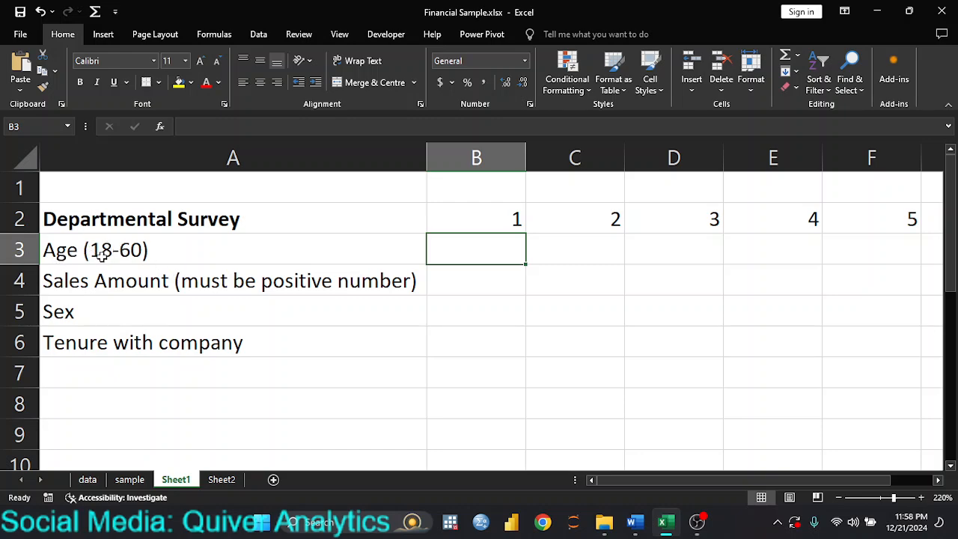
{"action": "left_click", "coordinate": [262, 36]}
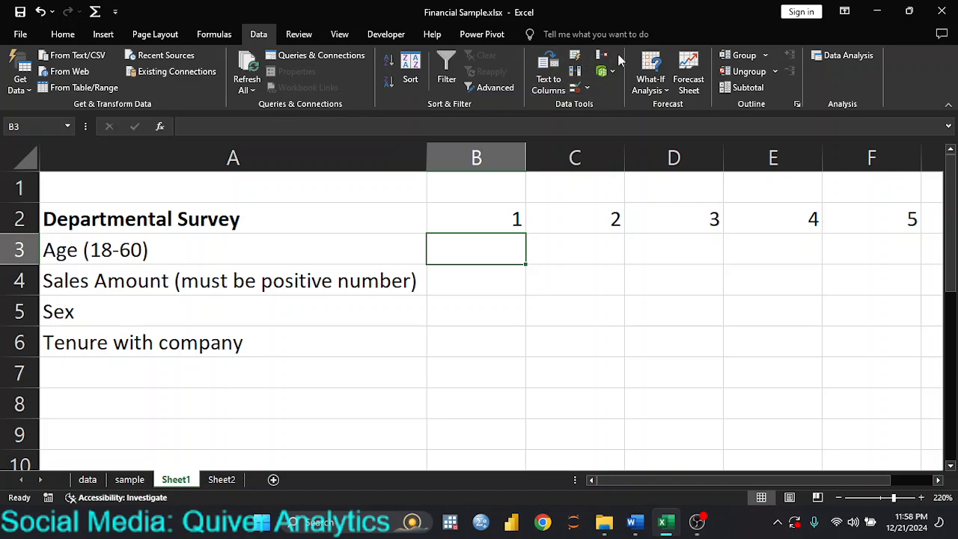
{"action": "left_click", "coordinate": [584, 88]}
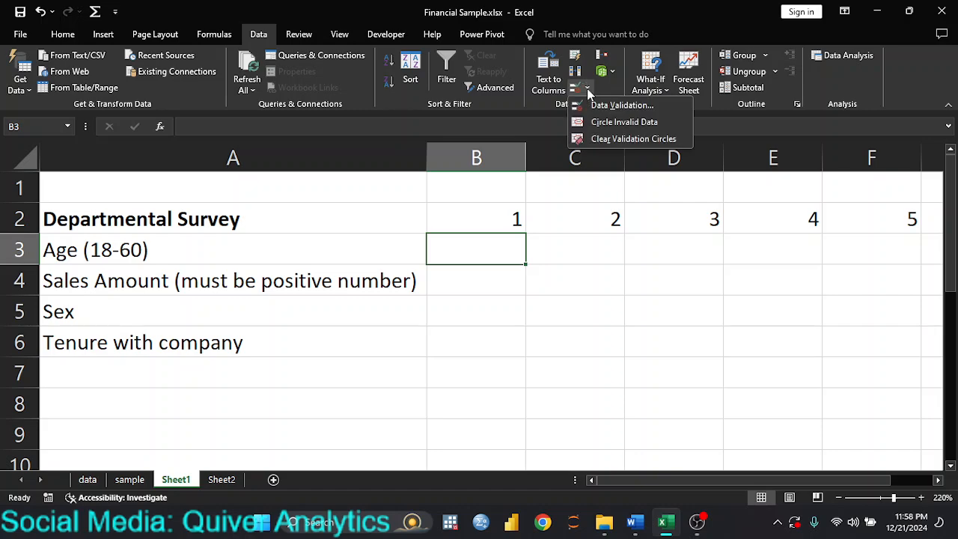
{"action": "left_click", "coordinate": [619, 106]}
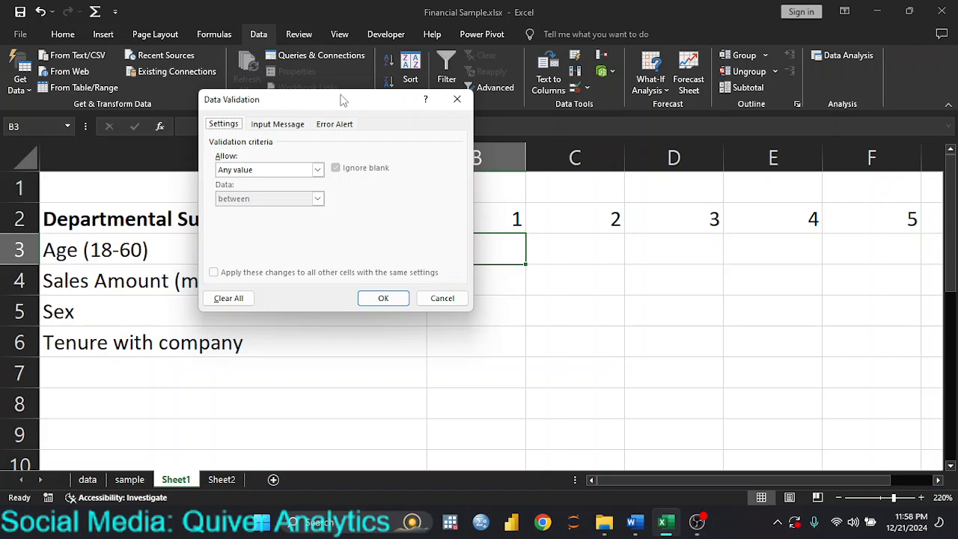
Restrict B3 to whole numbers between 18 and 60.
{"action": "left_click_drag", "start_coordinate": [344, 99], "coordinate": [228, 148]}
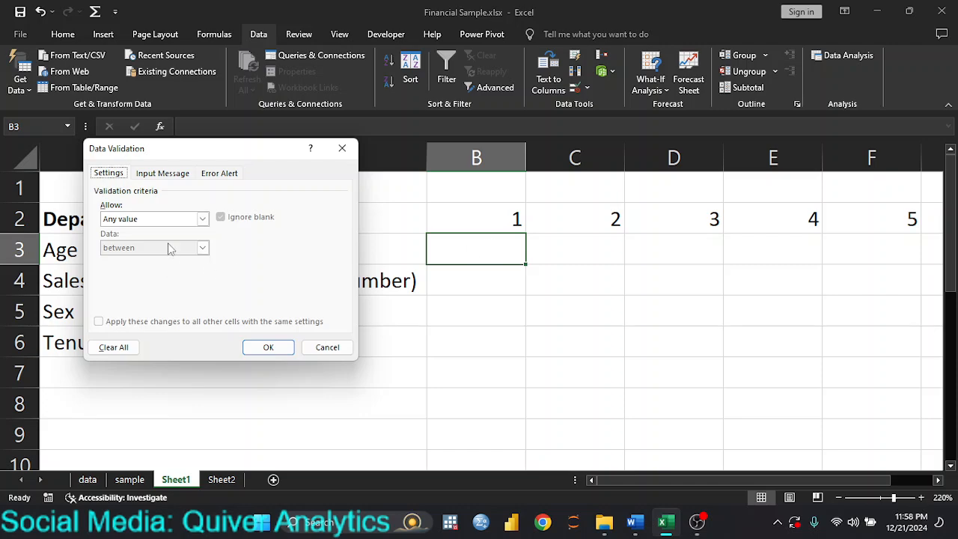
{"action": "left_click", "coordinate": [202, 220]}
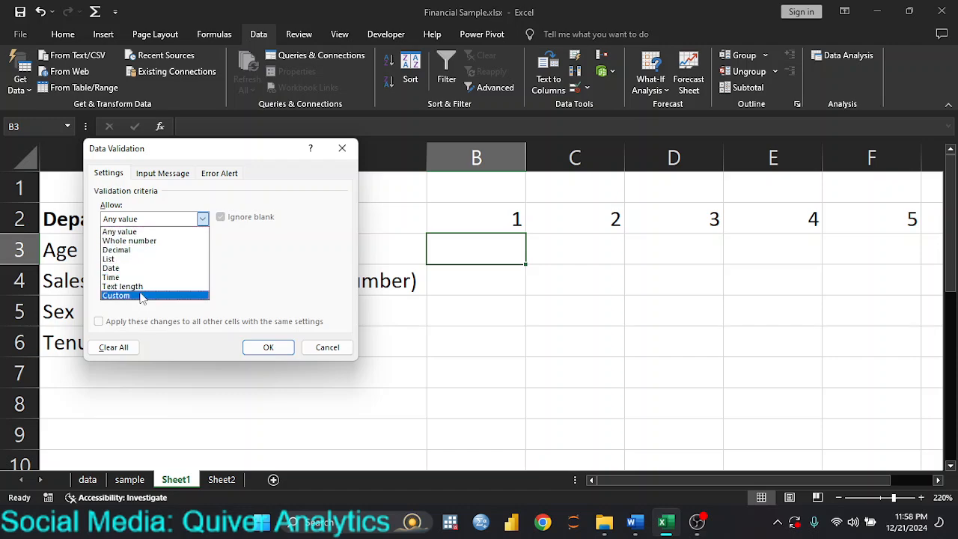
{"action": "left_click", "coordinate": [159, 241]}
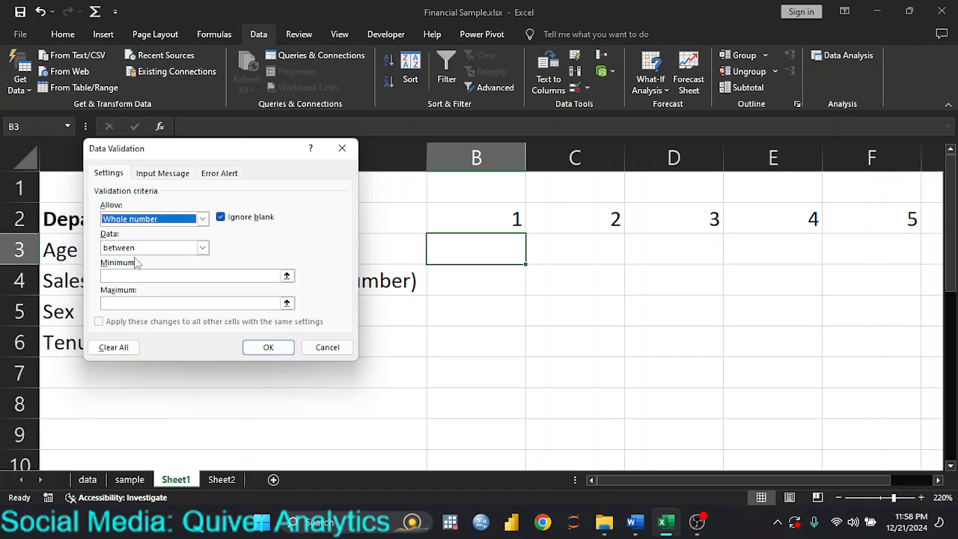
{"action": "left_click", "coordinate": [203, 248]}
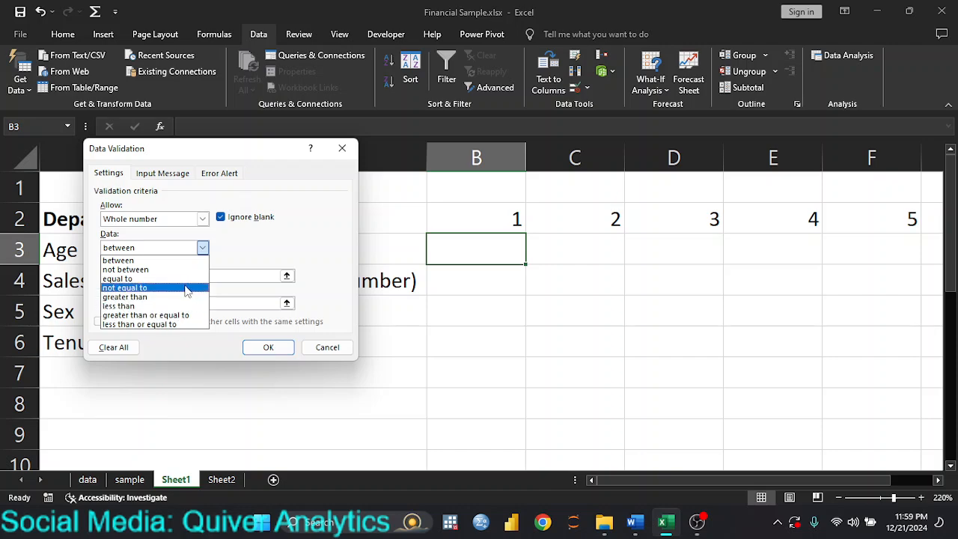
{"action": "left_click", "coordinate": [204, 247]}
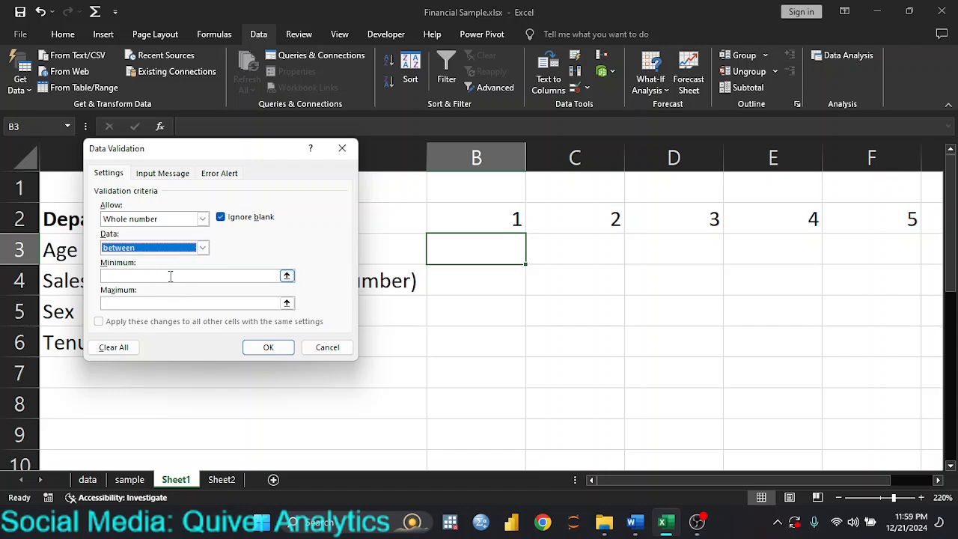
{"action": "left_click", "coordinate": [170, 274]}
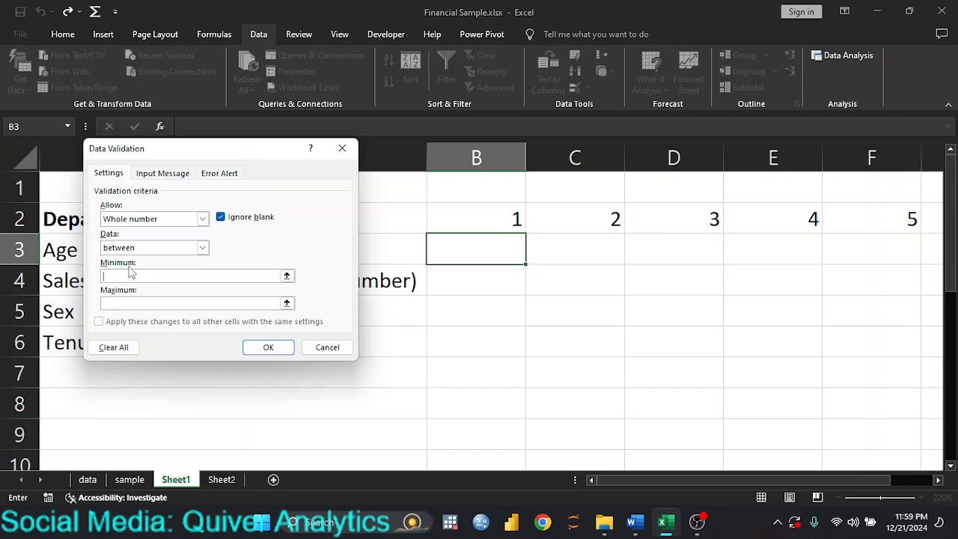
{"action": "type", "text": "18"}
{"action": "left_click", "coordinate": [116, 304]}
{"action": "type", "text": "60"}
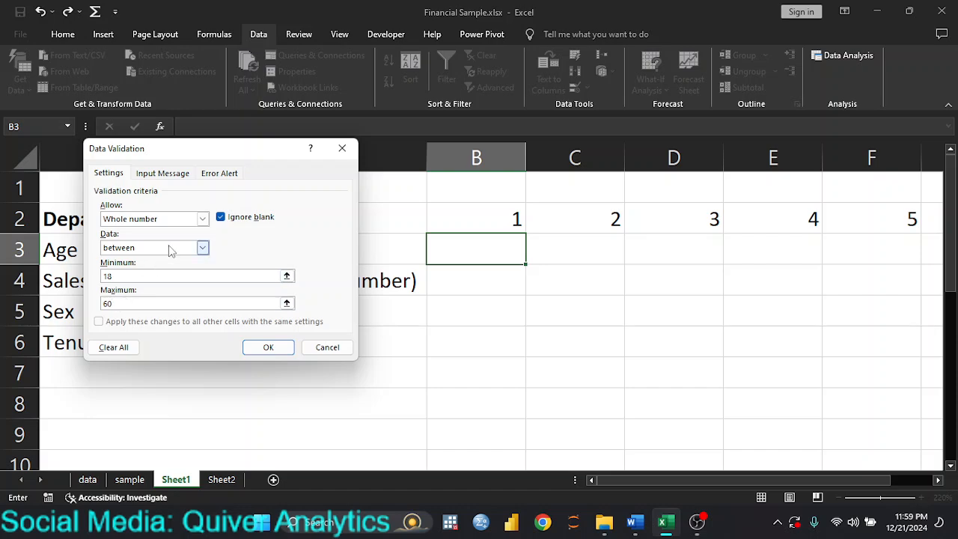
{"action": "left_click", "coordinate": [162, 173]}
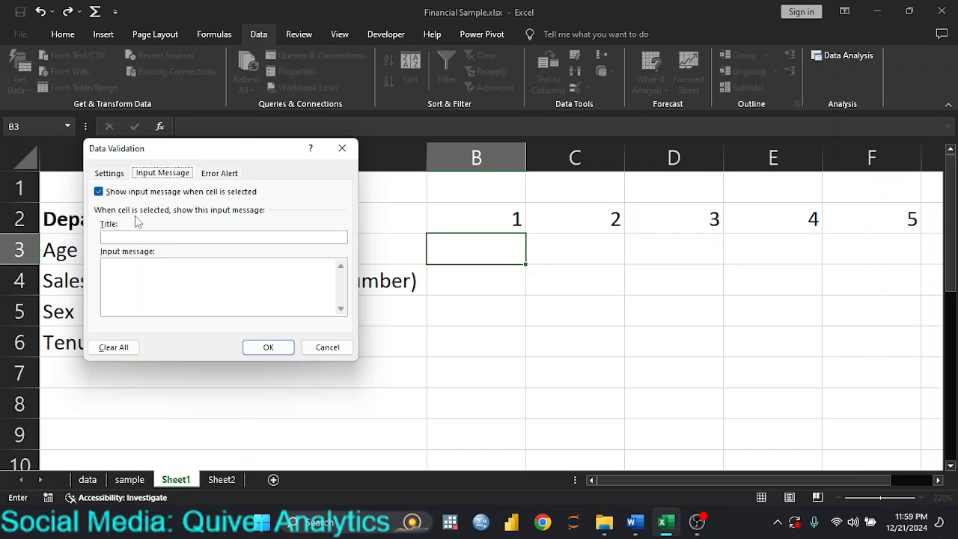
Give B3's input message the title 'Age' and the text 'Input your age'.
{"action": "left_click", "coordinate": [127, 238]}
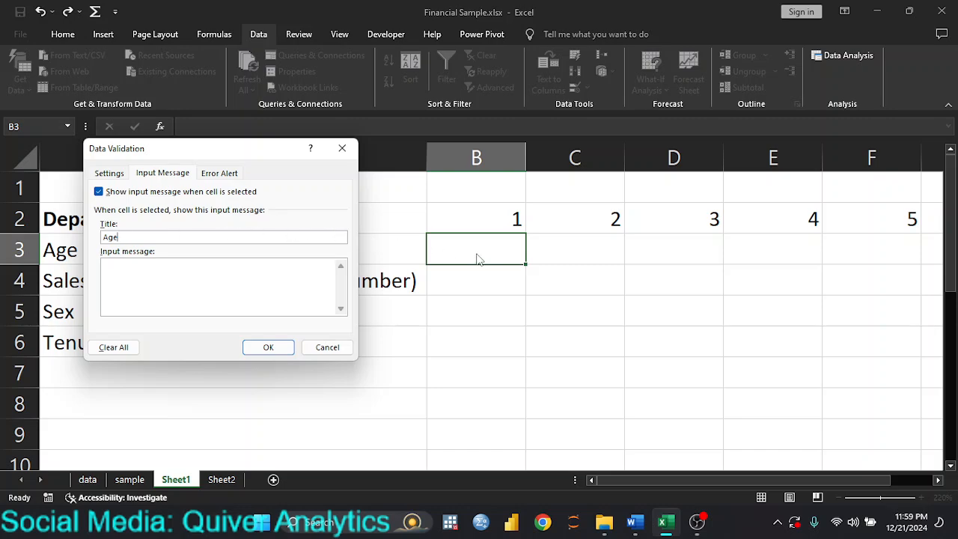
{"action": "left_click", "coordinate": [120, 272]}
{"action": "left_click", "coordinate": [216, 172]}
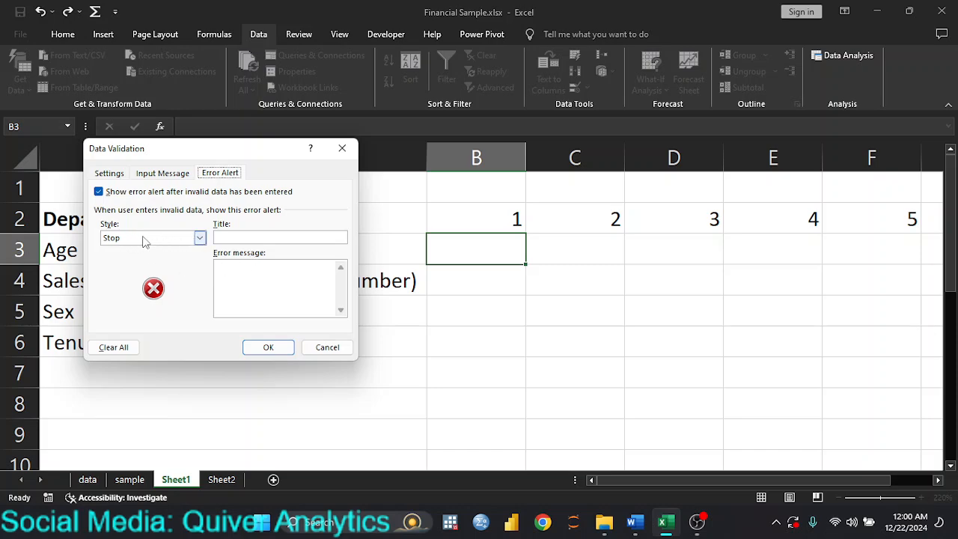
Apply a Stop alert titled 'Age Error' reading 'Ages must be between 18 to 60'.
{"action": "left_click", "coordinate": [200, 238]}
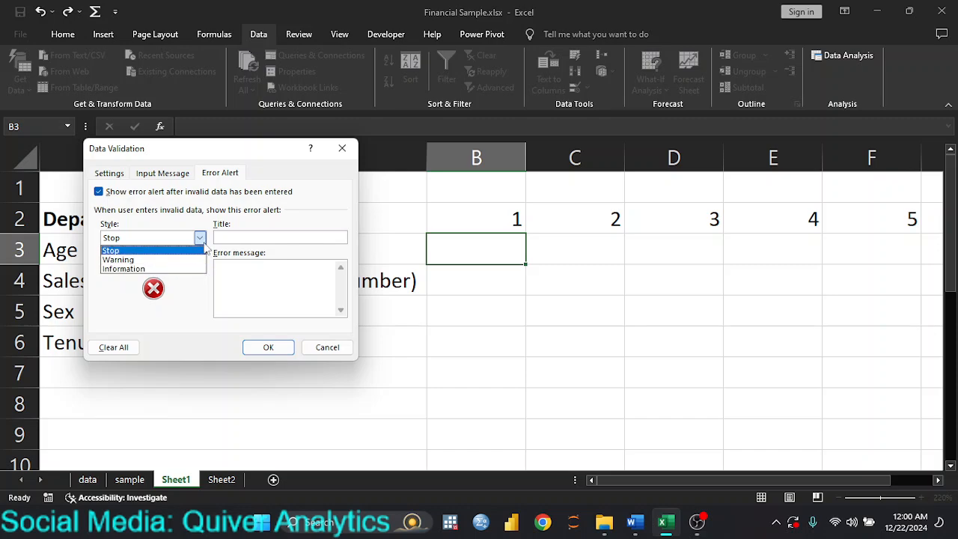
{"action": "left_click", "coordinate": [234, 238]}
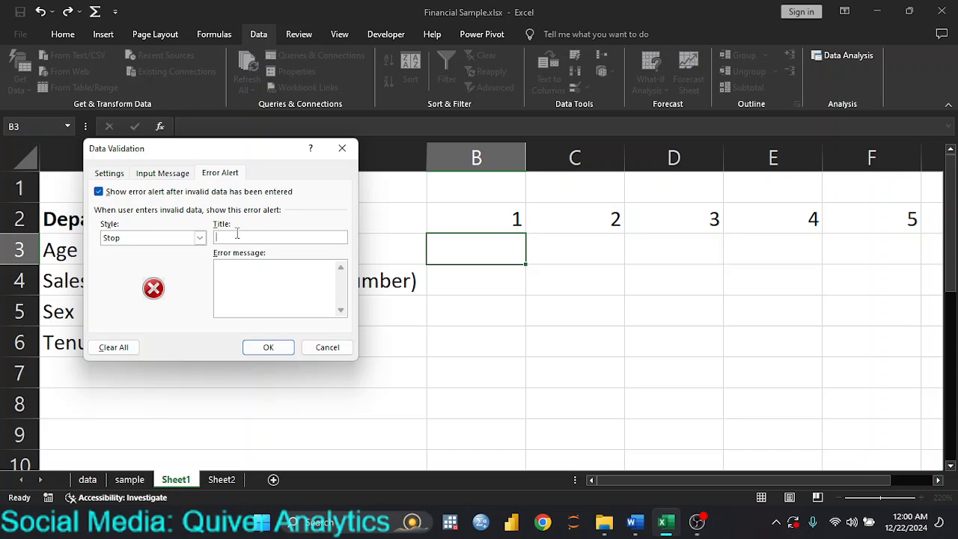
{"action": "type", "text": "ge Error"}
{"action": "left_click", "coordinate": [235, 269]}
{"action": "type", "text": "Ages must be betw"}
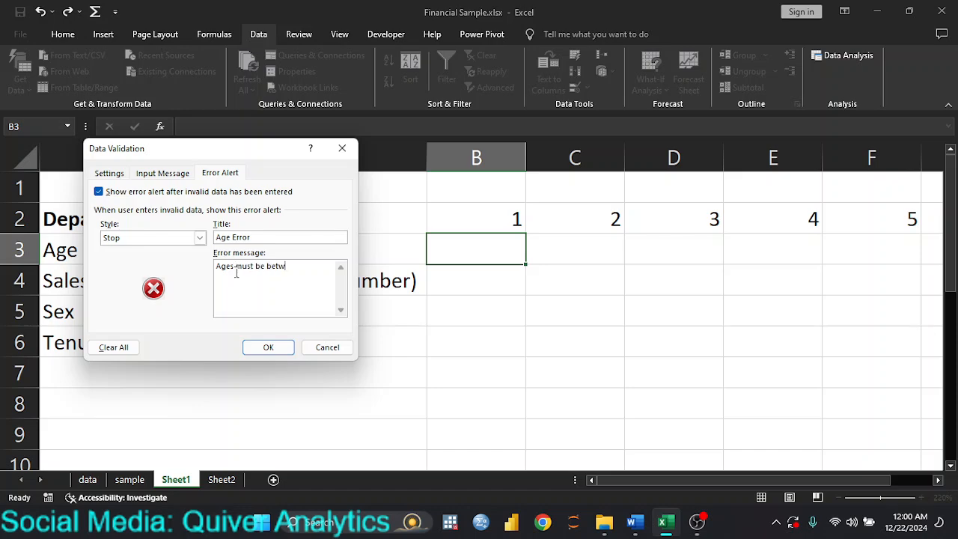
{"action": "type", "text": "een 18 to 60"}
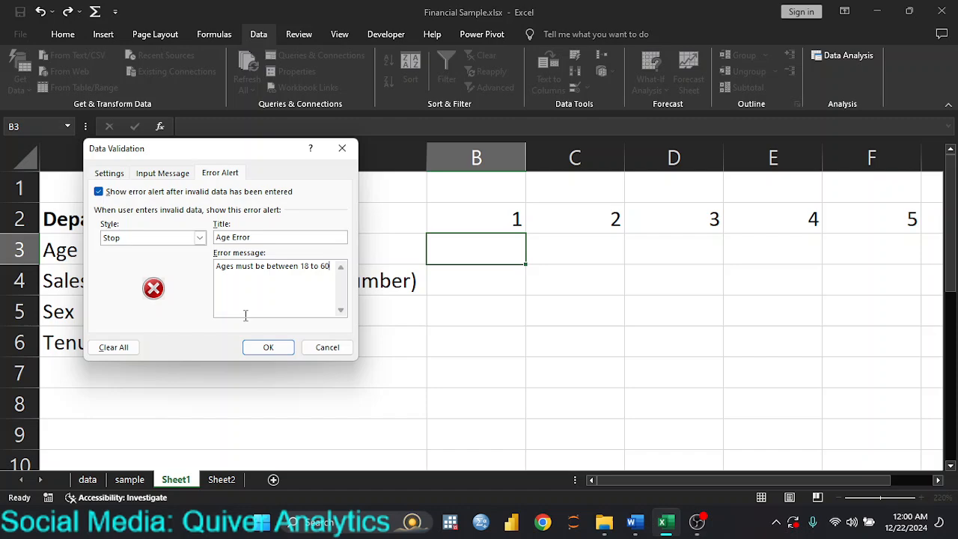
{"action": "left_click", "coordinate": [266, 347]}
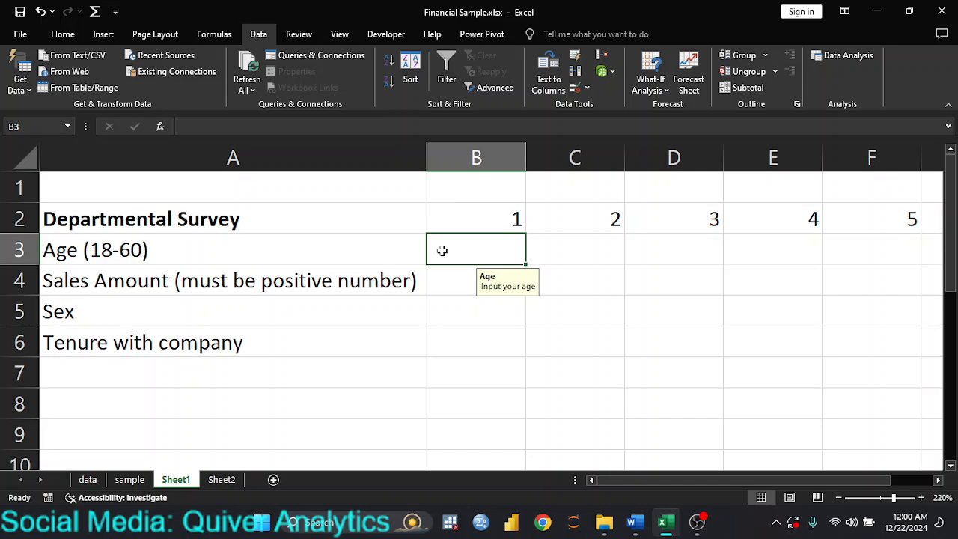
Test the age rule with 61, cancel the rejection, then enter 55 in B3.
{"action": "type", "text": "61"}
{"action": "key", "text": "Return"}
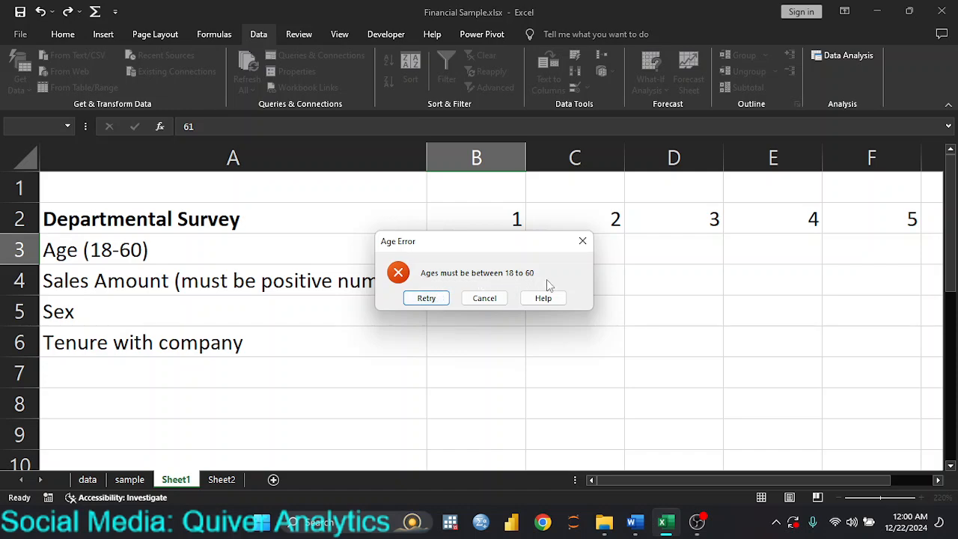
{"action": "left_click", "coordinate": [476, 302]}
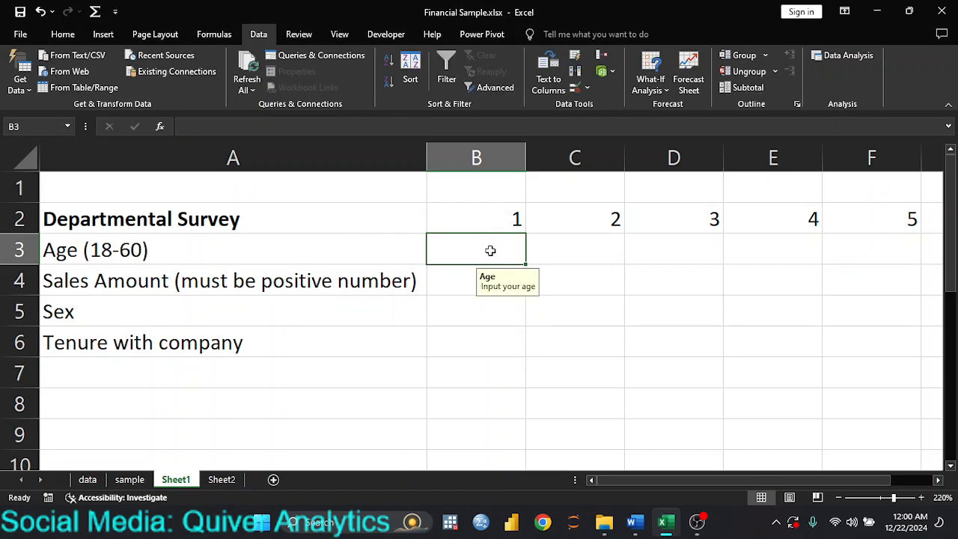
{"action": "type", "text": "55"}
{"action": "key", "text": "Return"}
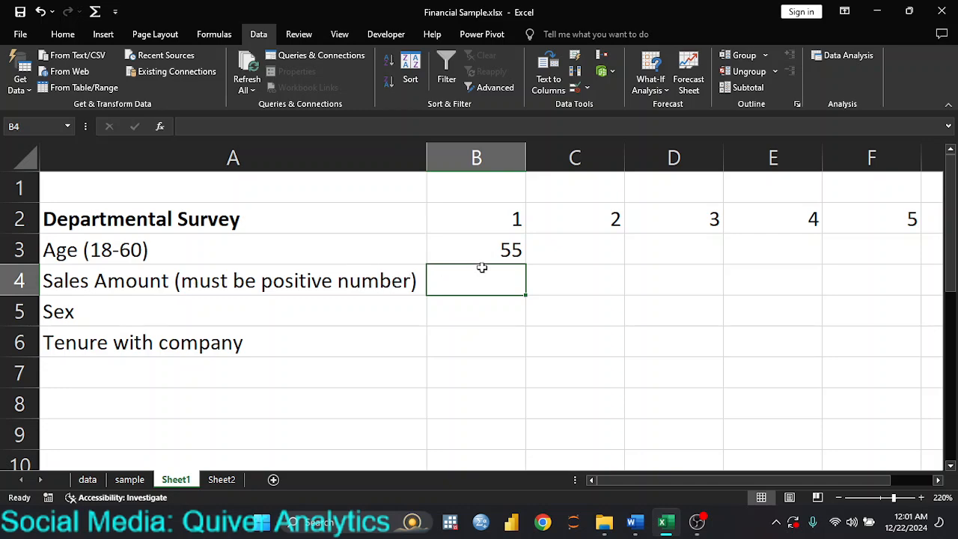
Restrict B4 to whole numbers greater than 0.
{"action": "left_click", "coordinate": [588, 88]}
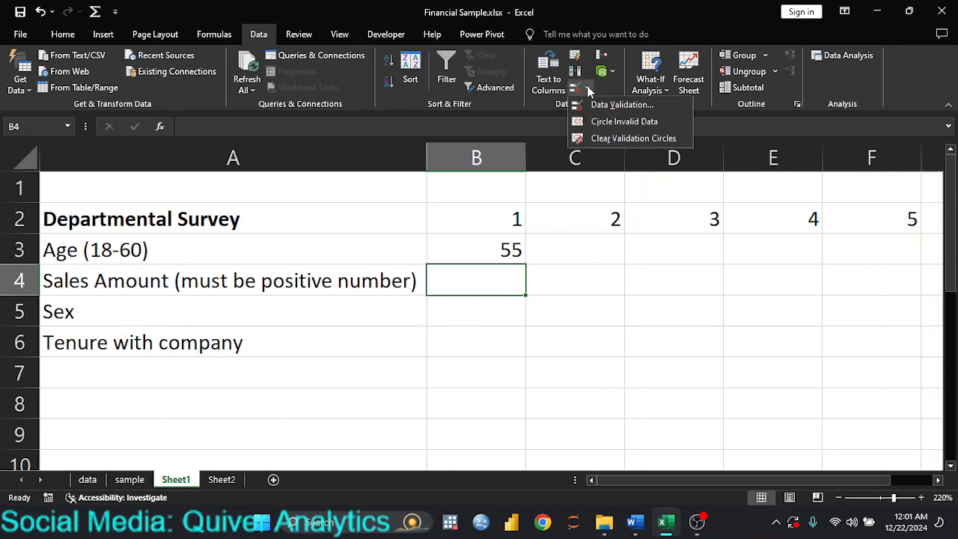
{"action": "left_click", "coordinate": [608, 105]}
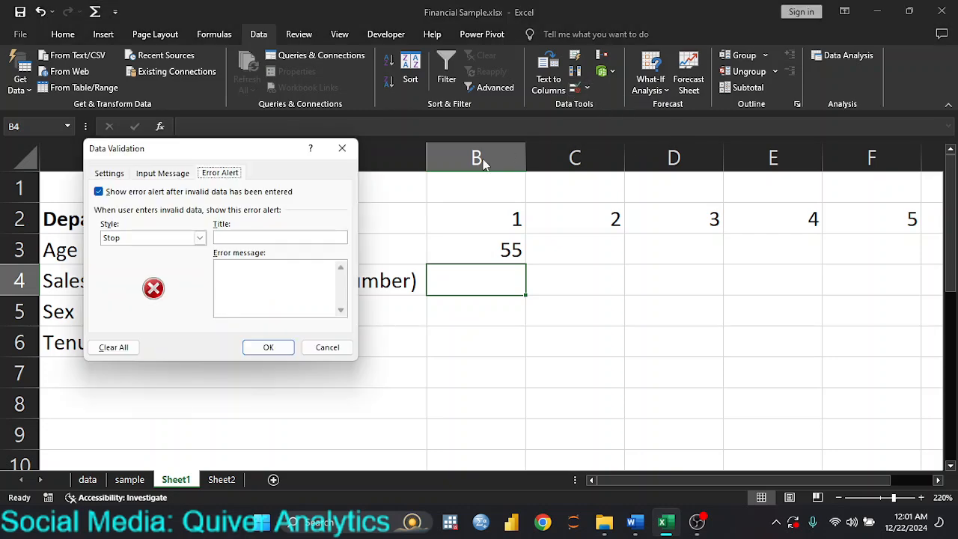
{"action": "left_click", "coordinate": [109, 173]}
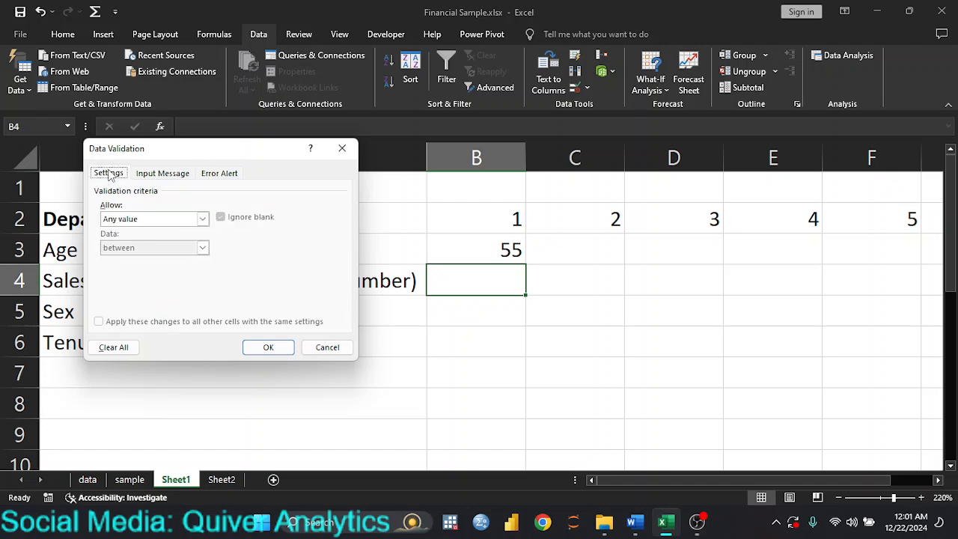
{"action": "left_click", "coordinate": [202, 219]}
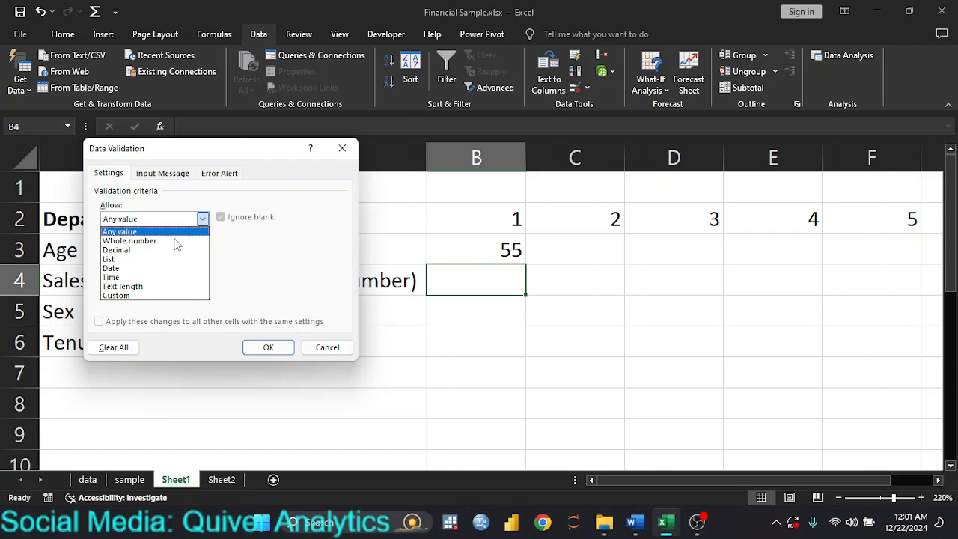
{"action": "left_click", "coordinate": [172, 242]}
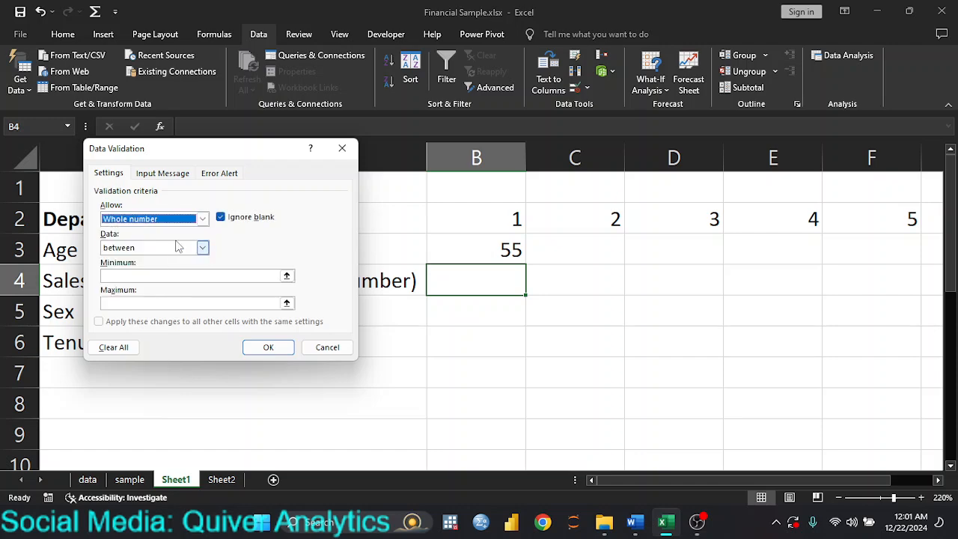
{"action": "left_click", "coordinate": [202, 249]}
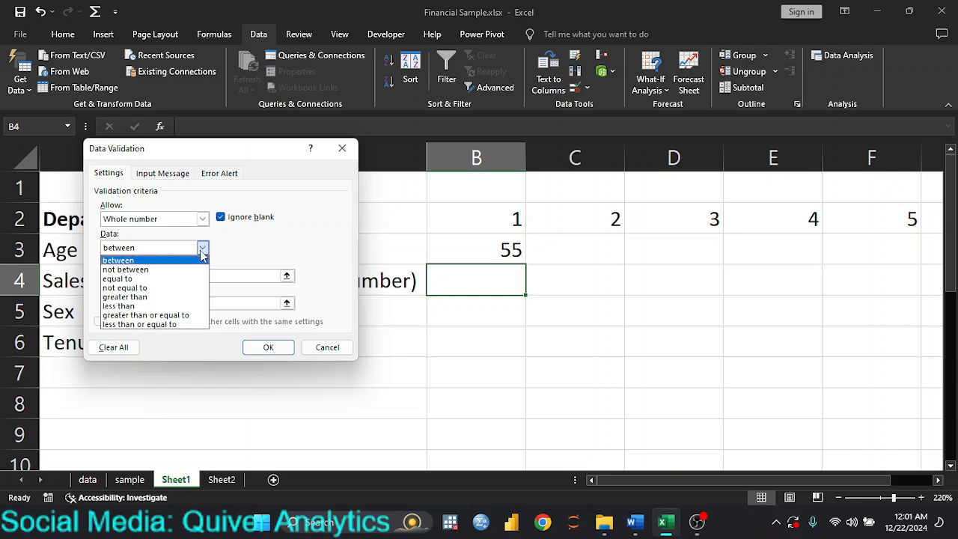
{"action": "left_click", "coordinate": [172, 298]}
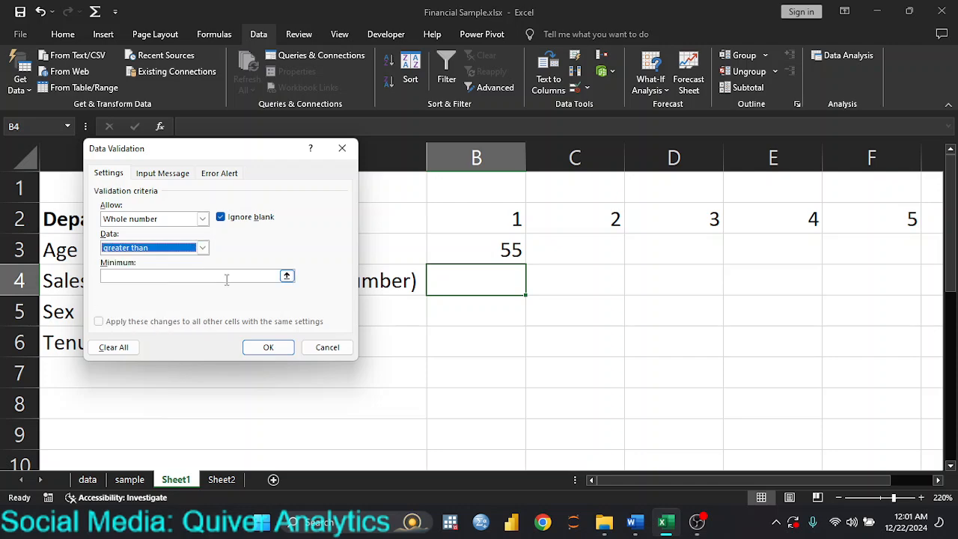
{"action": "left_click", "coordinate": [190, 275]}
{"action": "type", "text": "0"}
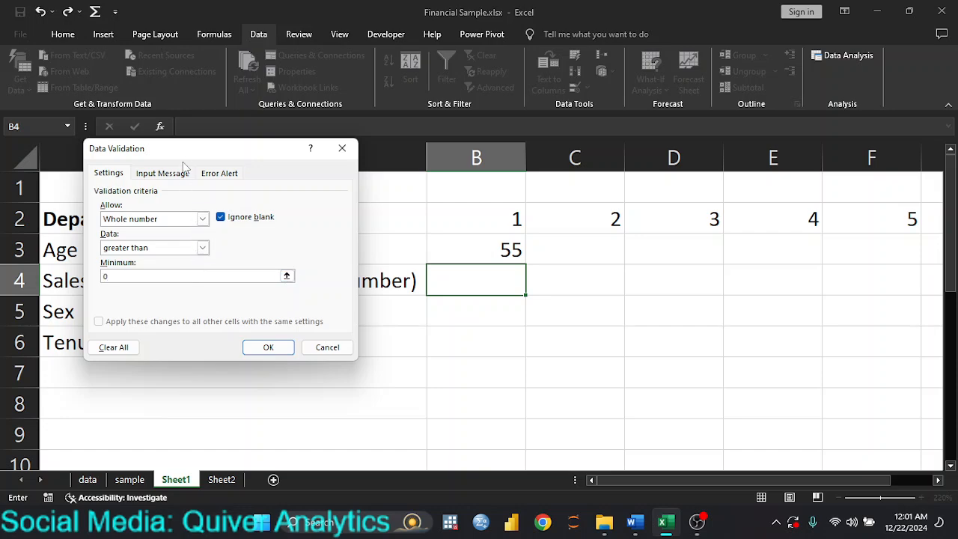
{"action": "left_click_drag", "start_coordinate": [182, 151], "coordinate": [640, 167]}
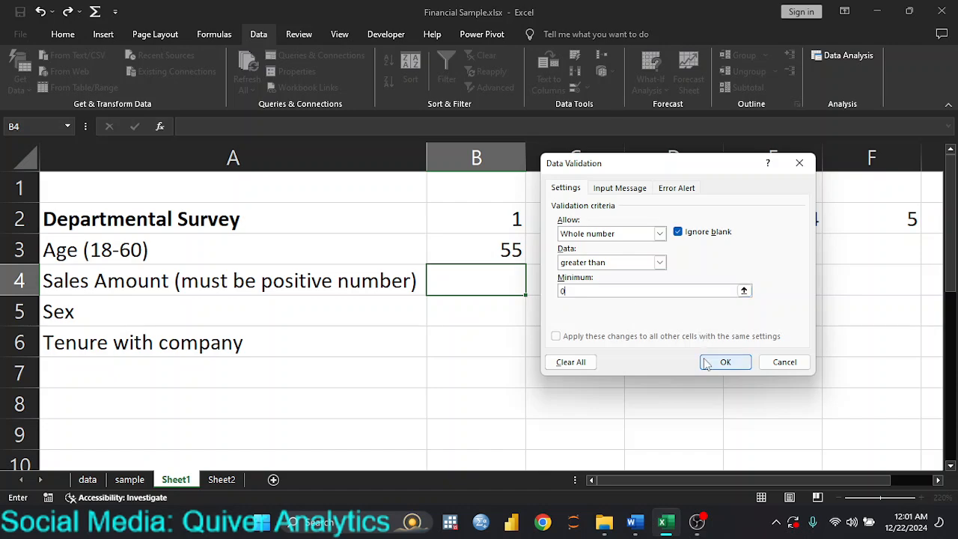
Give B4's input message the title 'Sales Amount for period' and text 'Enter sales amount here'.
{"action": "left_click", "coordinate": [617, 189]}
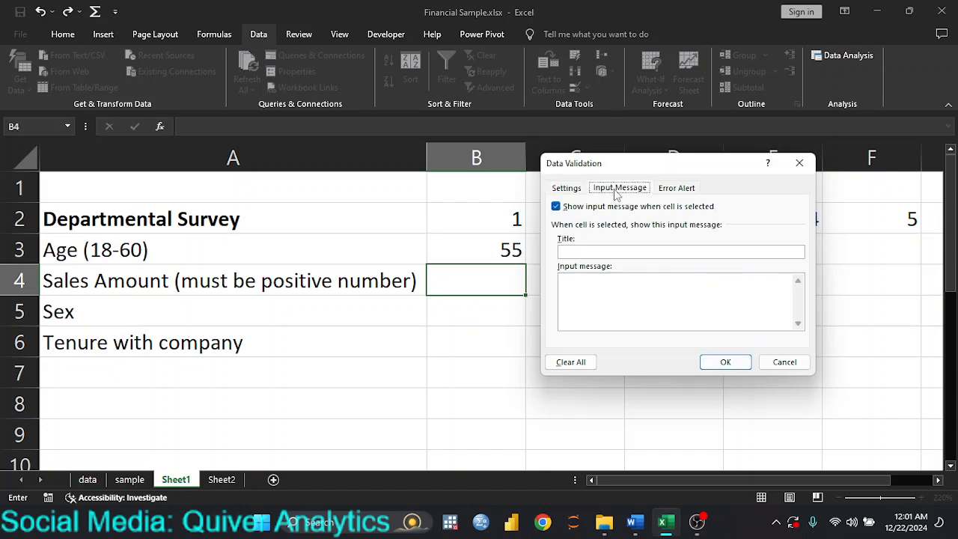
{"action": "left_click", "coordinate": [606, 252]}
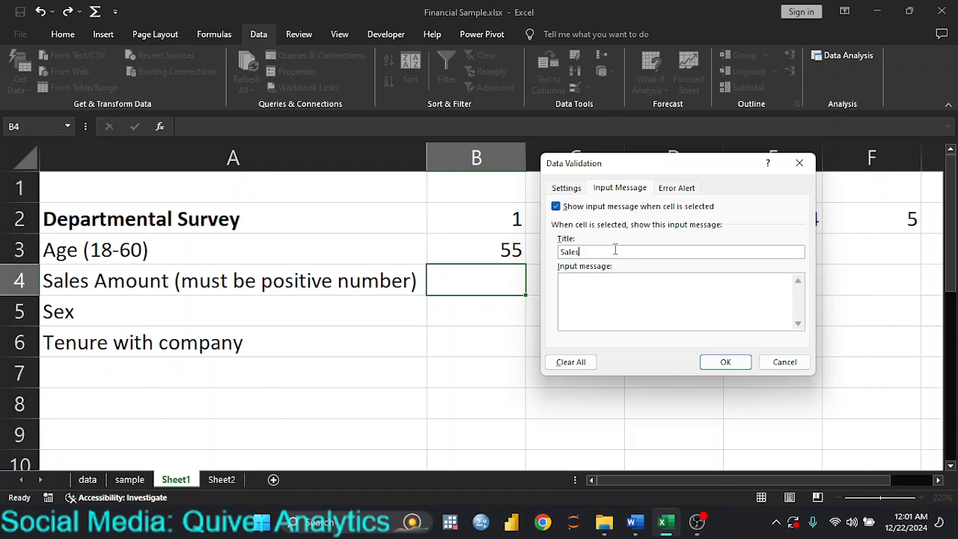
{"action": "type", "text": "Sales Amount Er"}
{"action": "left_click", "coordinate": [606, 288]}
{"action": "type", "text": "Enter sales amo"}
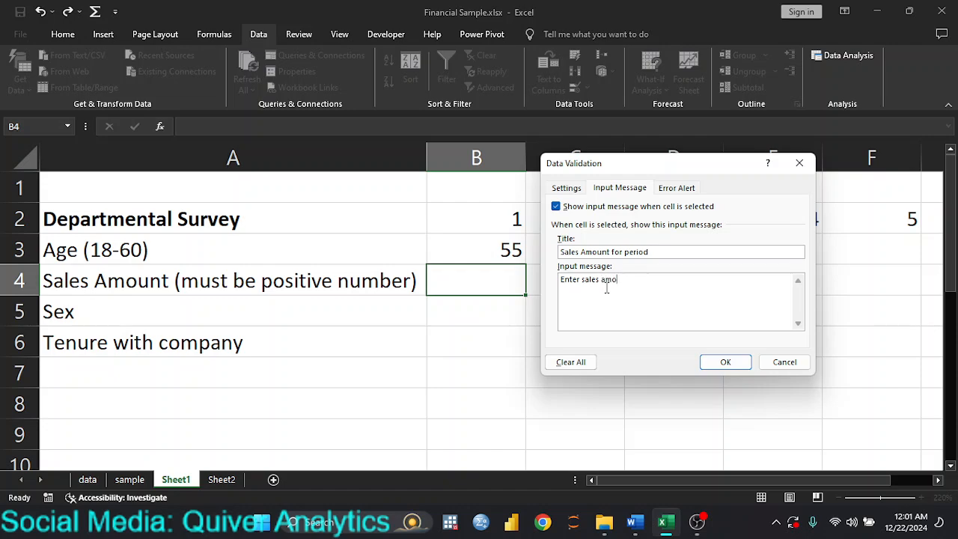
{"action": "type", "text": "unt here"}
Save B4's rule with a 'Sales Error' stop alert reading 'Figures are to be positive'.
{"action": "left_click", "coordinate": [675, 193]}
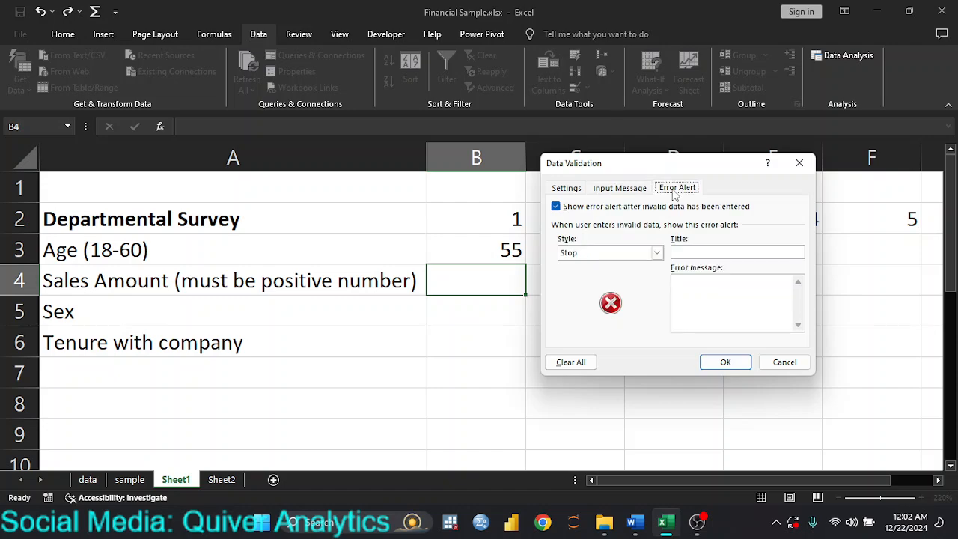
{"action": "left_click", "coordinate": [681, 254]}
{"action": "left_click", "coordinate": [682, 283]}
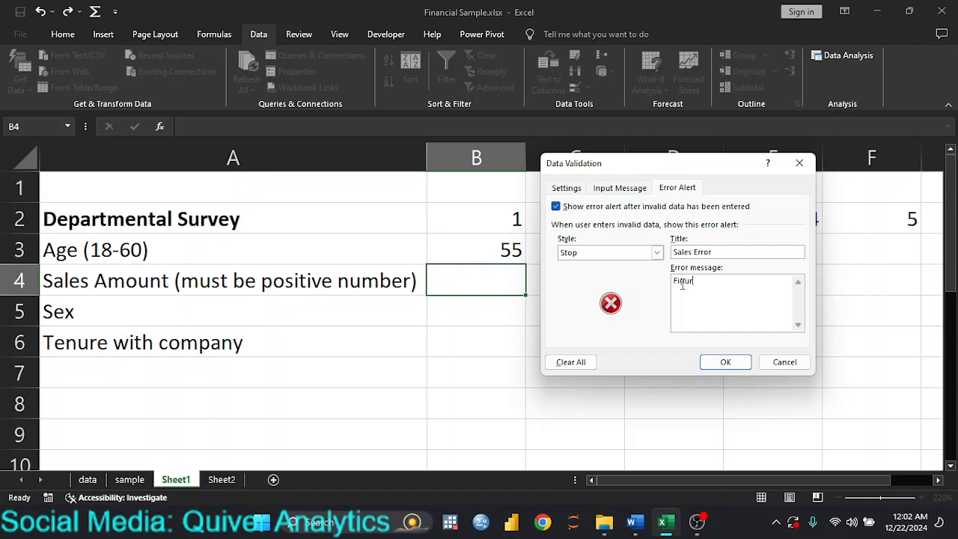
{"action": "type", "text": "Figures are to be positive"}
{"action": "left_click", "coordinate": [726, 363]}
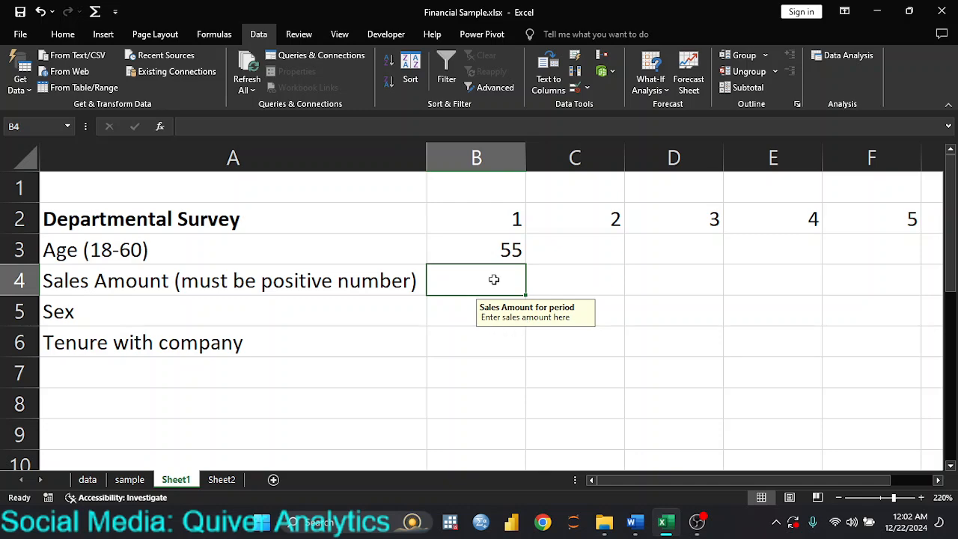
Enter 500 in B4, test -3000, then retry and correct it to 3000.
{"action": "type", "text": "500"}
{"action": "key", "text": "Return"}
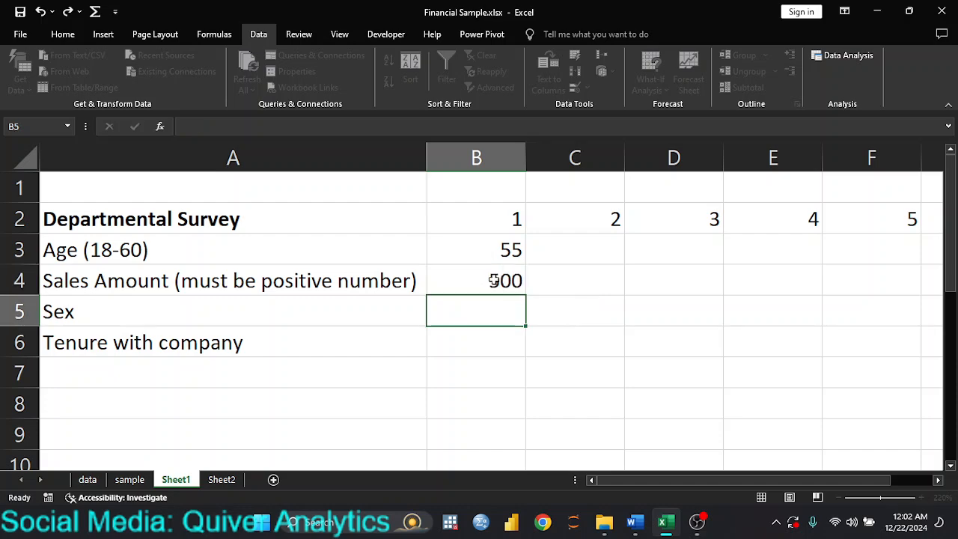
{"action": "left_click", "coordinate": [494, 280]}
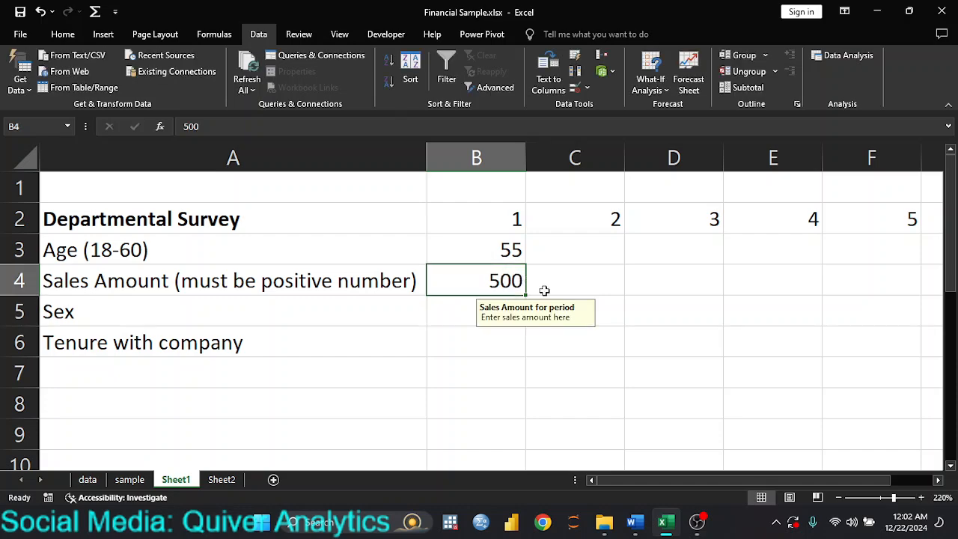
{"action": "type", "text": "-"}
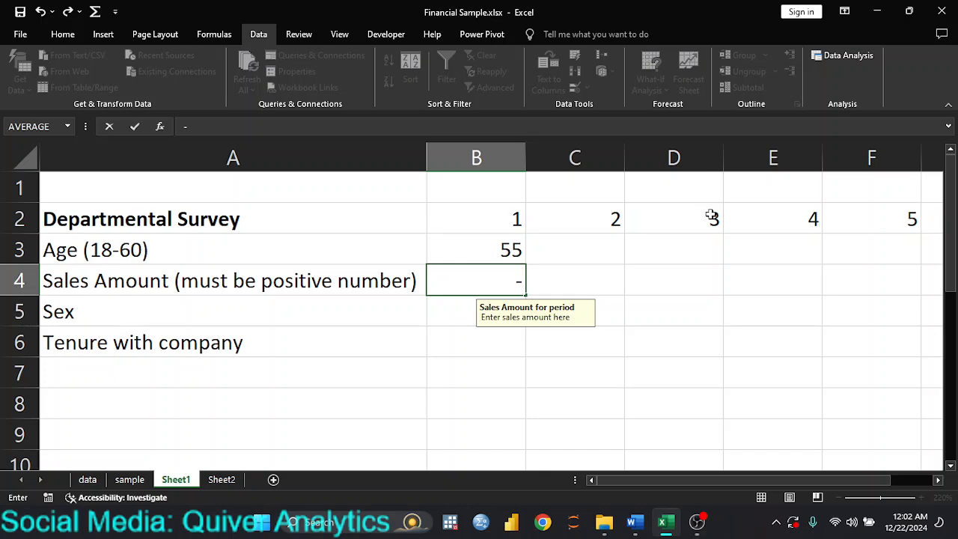
{"action": "type", "text": "3000"}
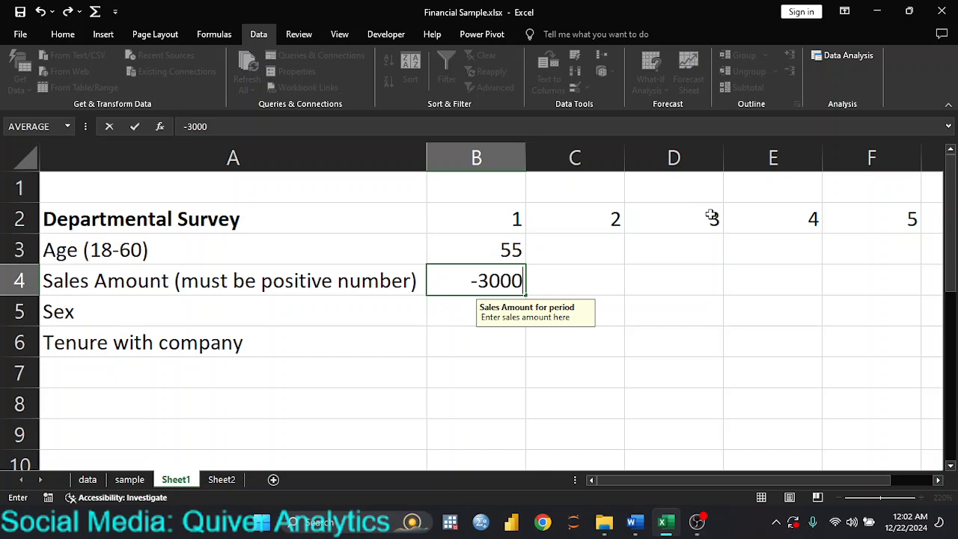
{"action": "key", "text": "Return"}
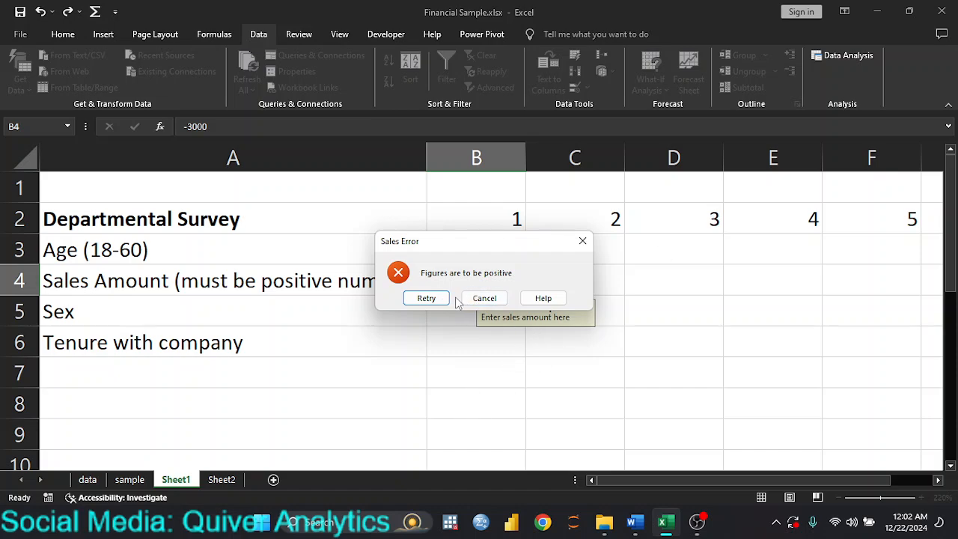
{"action": "left_click", "coordinate": [433, 299]}
{"action": "left_click", "coordinate": [511, 280]}
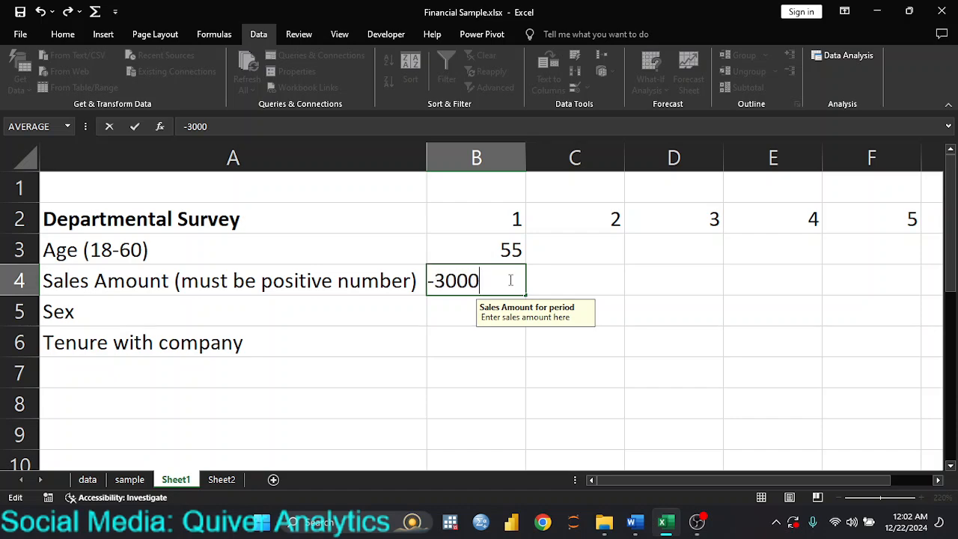
{"action": "key", "text": "Left"}
{"action": "key", "text": "Left"}
{"action": "key", "text": "Left"}
{"action": "key", "text": "Left"}
{"action": "key", "text": "BackSpace"}
{"action": "key", "text": "Return"}
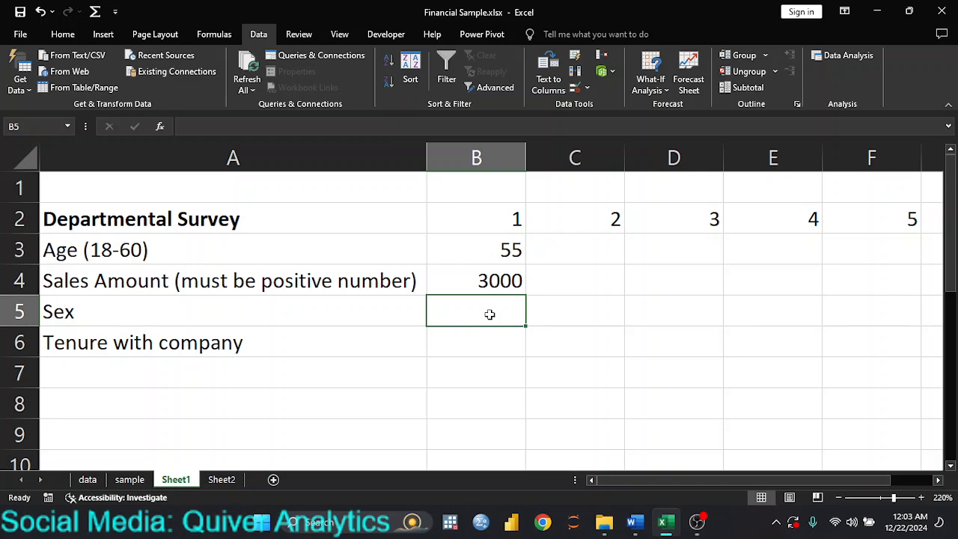
Check the Sex and Tenure option lists on Sheet2, then return to the Departmental Survey sheet.
{"action": "left_click", "coordinate": [223, 479]}
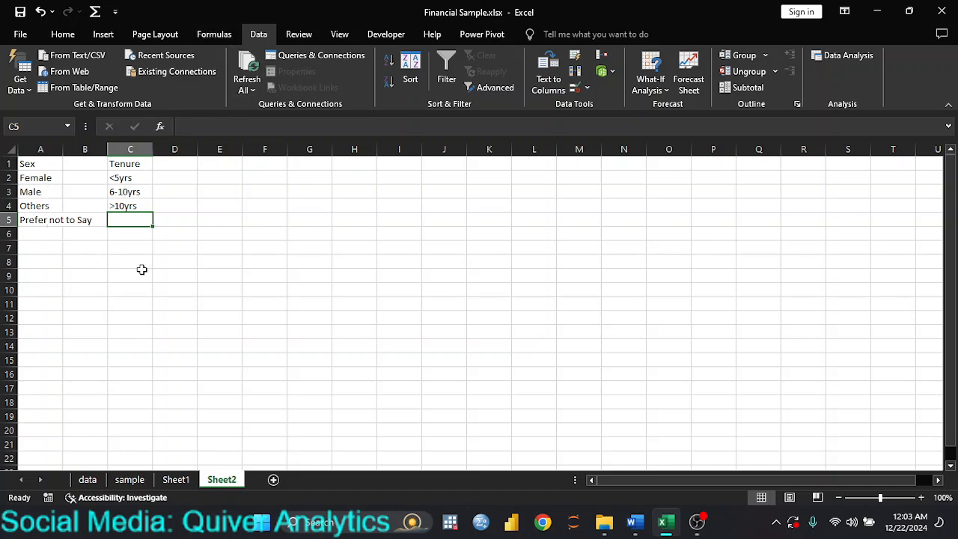
{"action": "left_click", "coordinate": [176, 479]}
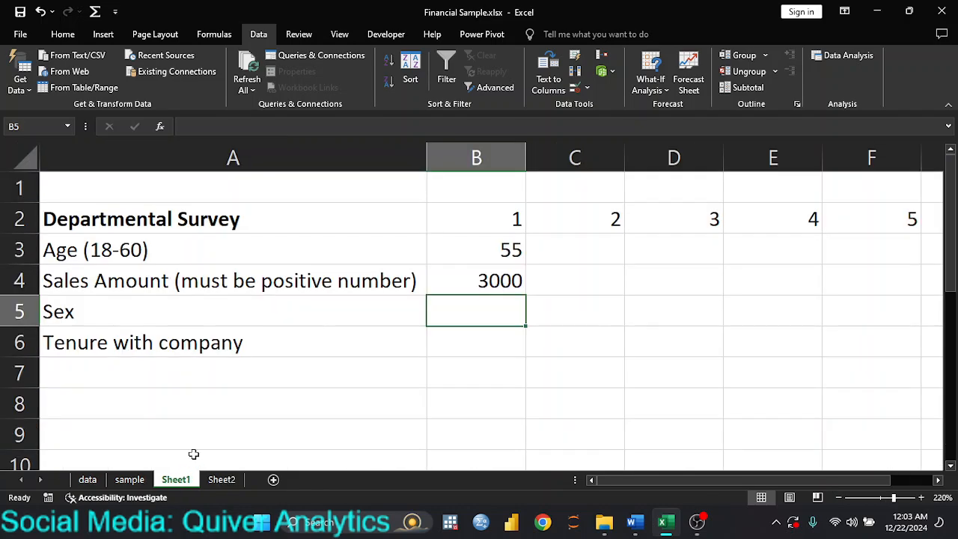
{"action": "scroll", "coordinate": [307, 427], "scroll_direction": "down", "scroll_amount": 3}
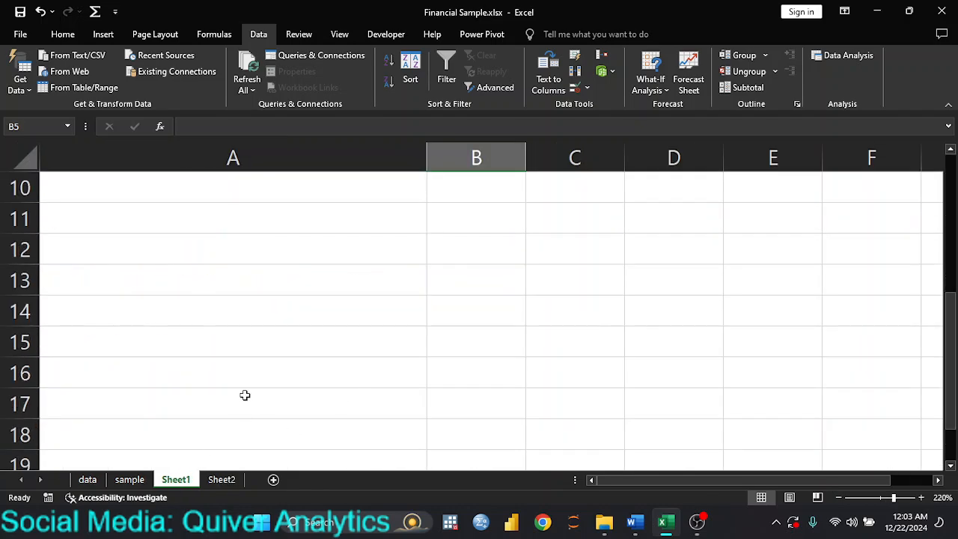
{"action": "scroll", "coordinate": [329, 401], "scroll_direction": "up", "scroll_amount": 3}
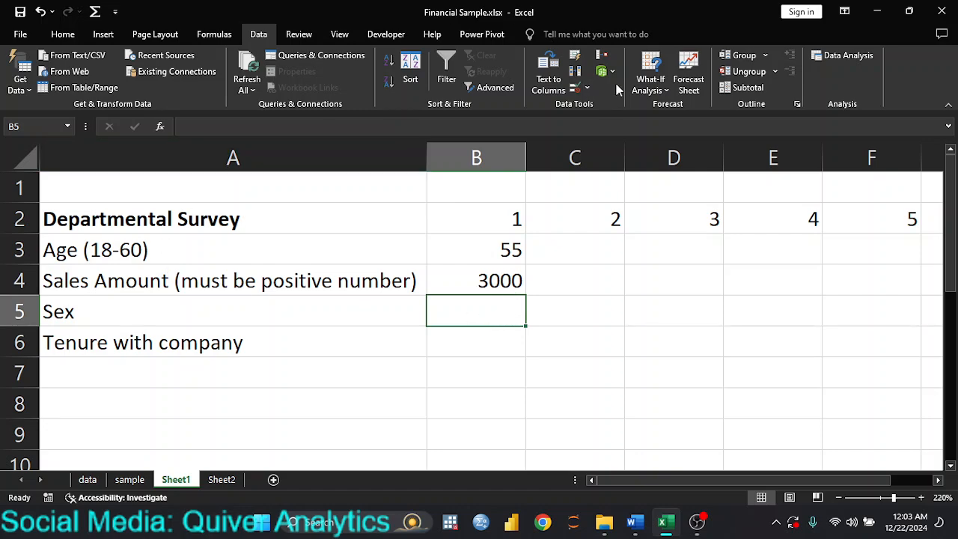
Open Data Validation for B5 and set Allow to List.
{"action": "left_click", "coordinate": [589, 87]}
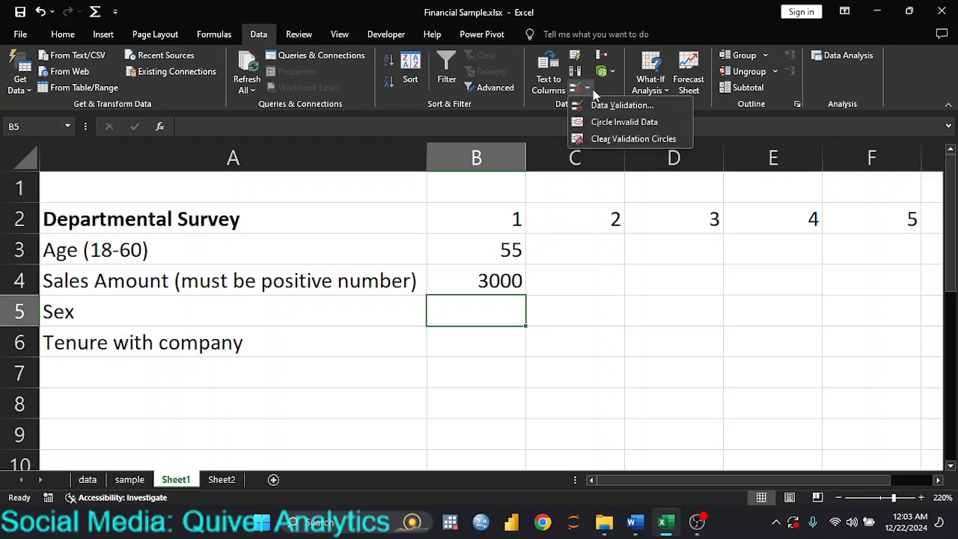
{"action": "left_click", "coordinate": [599, 103]}
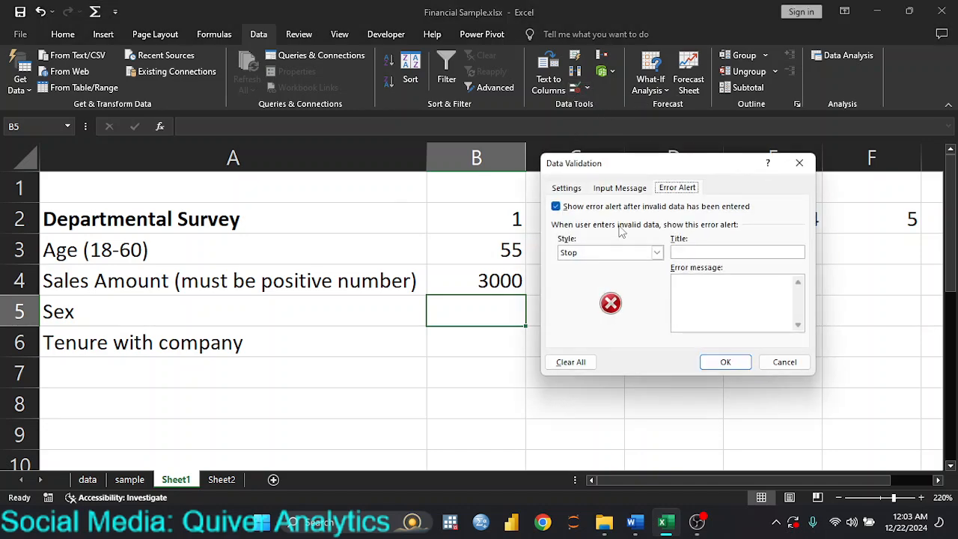
{"action": "left_click_drag", "start_coordinate": [702, 171], "coordinate": [382, 169]}
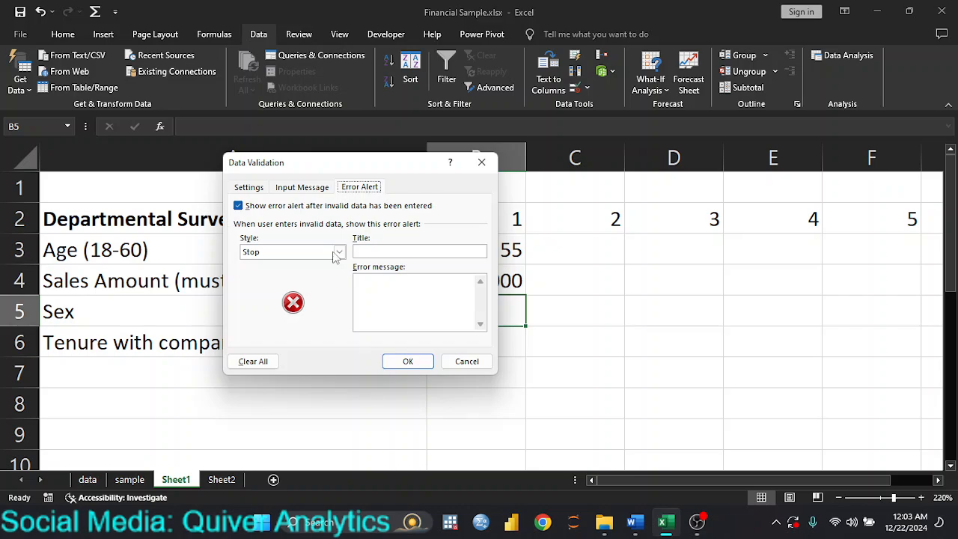
{"action": "left_click", "coordinate": [249, 189]}
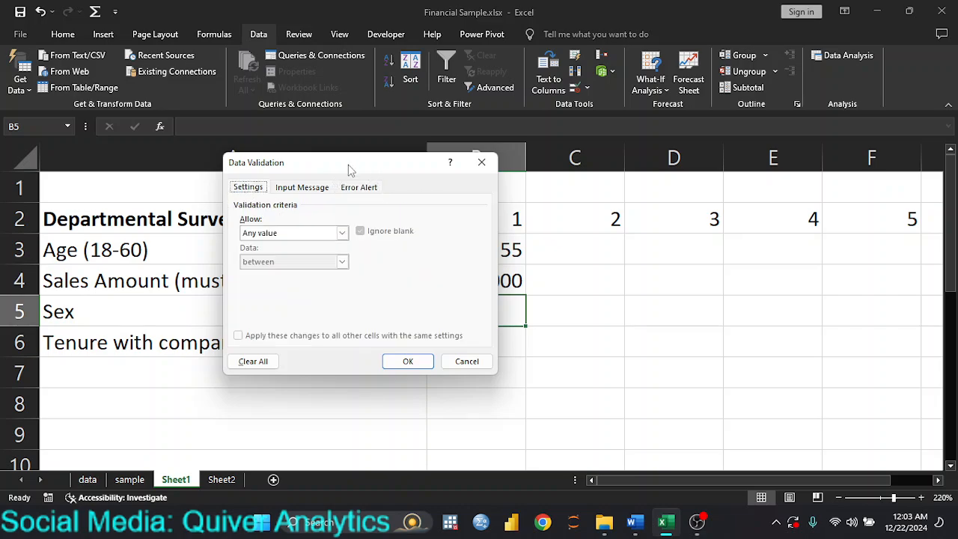
{"action": "left_click_drag", "start_coordinate": [349, 167], "coordinate": [749, 148]}
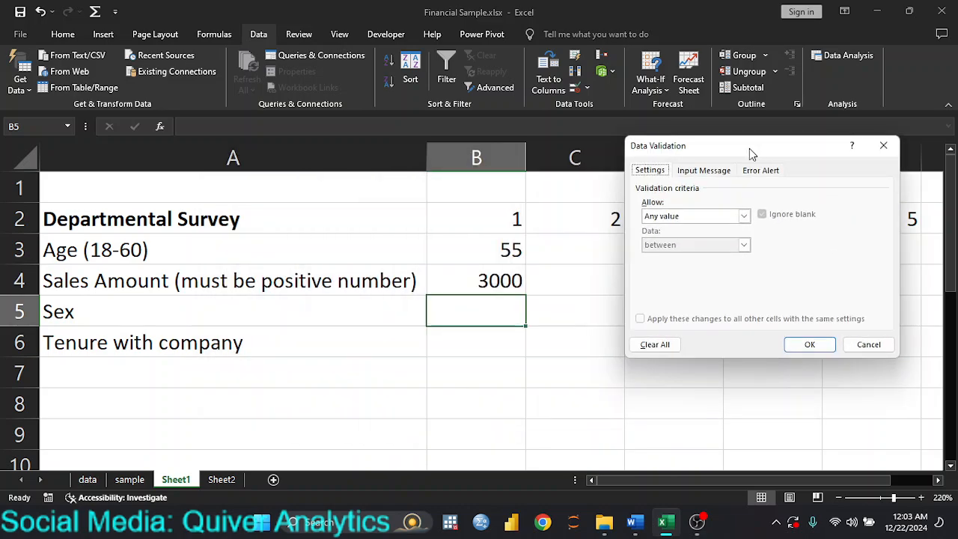
{"action": "left_click", "coordinate": [745, 216]}
{"action": "left_click", "coordinate": [700, 257]}
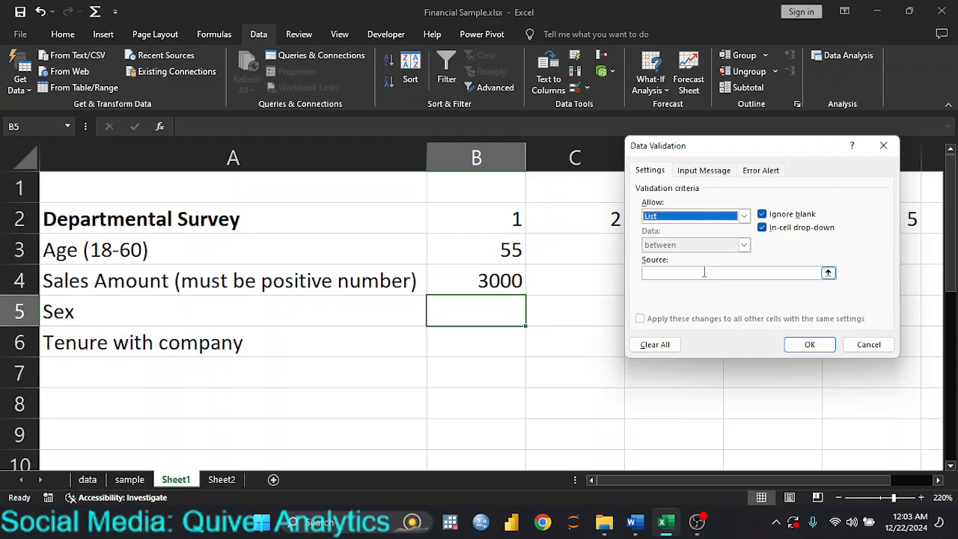
Source the list from Sheet2!$A$2:$A$5 and begin the input message title.
{"action": "left_click", "coordinate": [703, 272]}
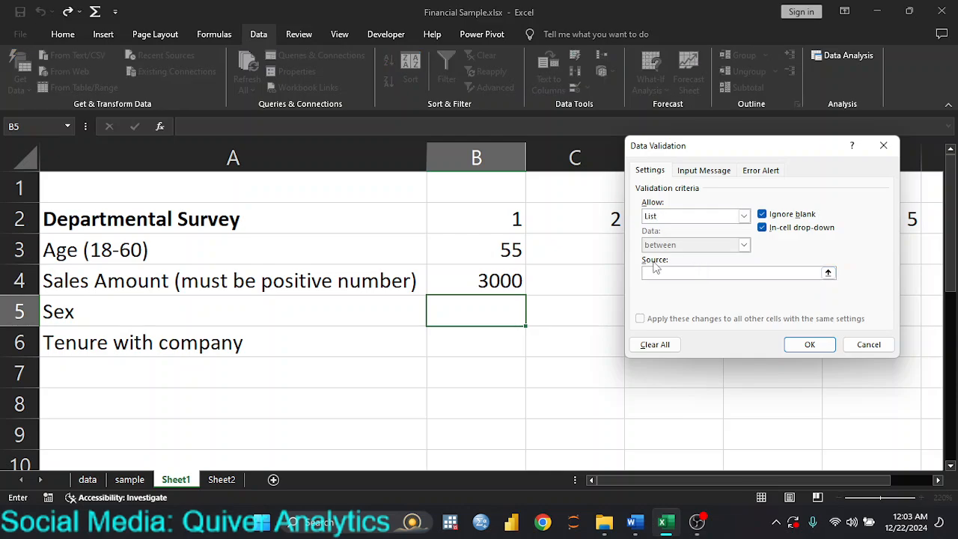
{"action": "left_click", "coordinate": [223, 482]}
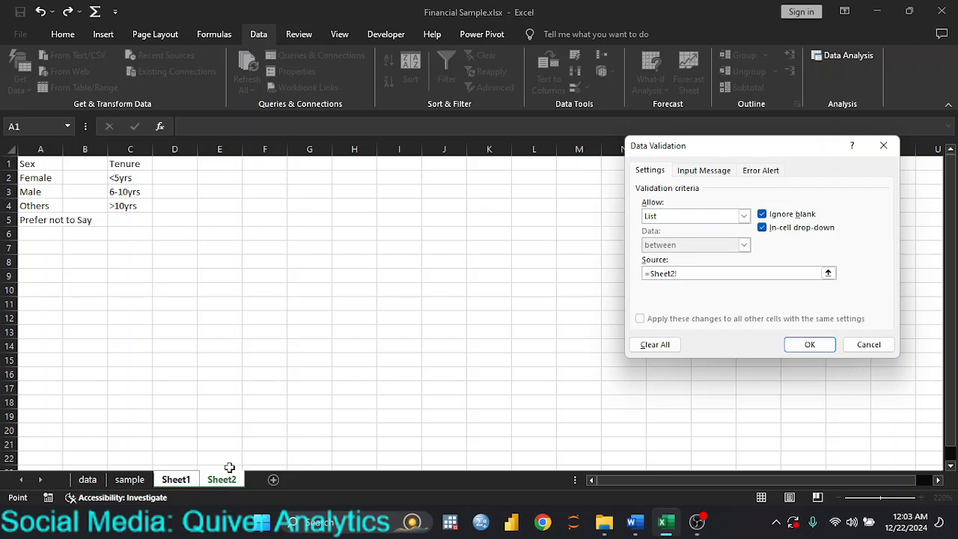
{"action": "left_click_drag", "start_coordinate": [36, 180], "coordinate": [37, 219]}
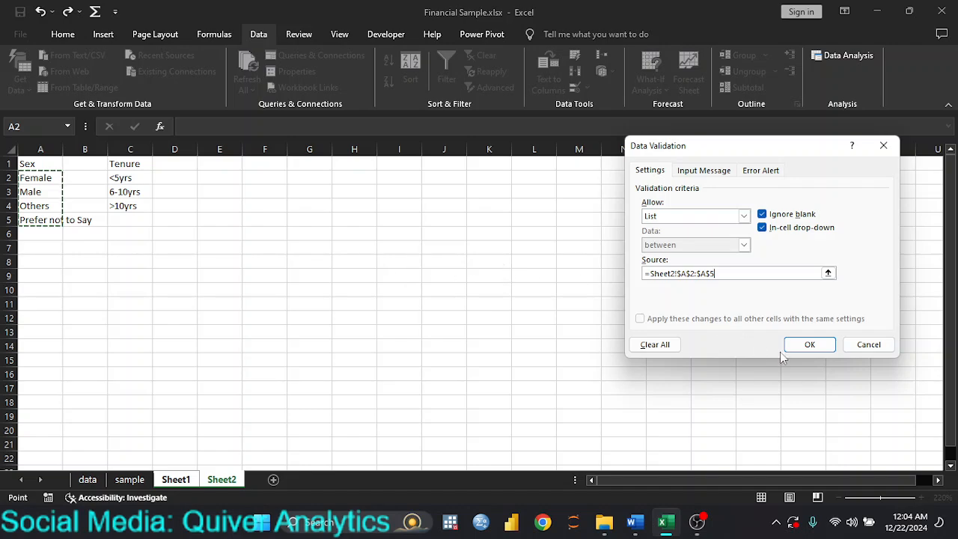
{"action": "left_click", "coordinate": [705, 171]}
{"action": "left_click", "coordinate": [688, 234]}
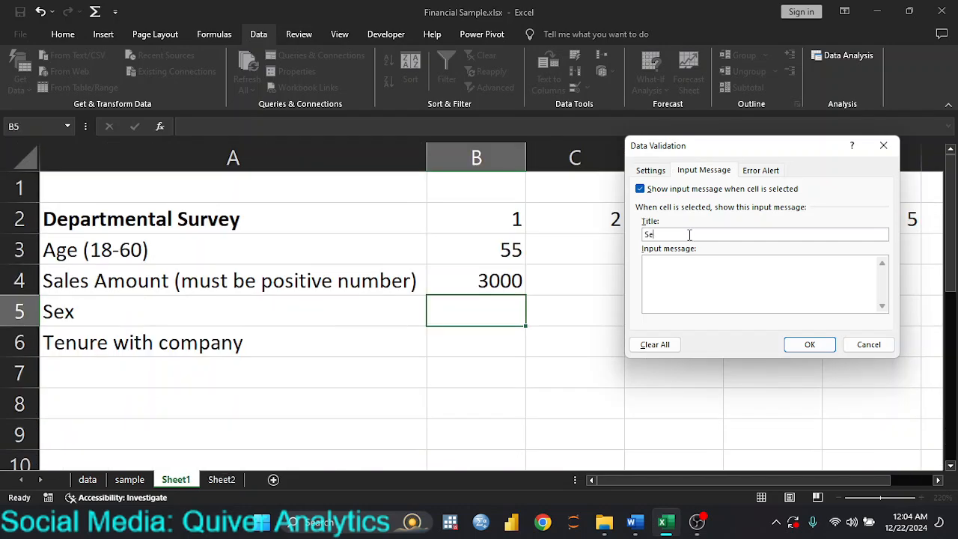
Enter the input message 'Select your sex' for B5.
{"action": "left_click", "coordinate": [694, 272]}
{"action": "type", "text": "Select"}
{"action": "type", "text": "your sex"}
Add a 'Sex Error' stop alert reading 'You can only select from the drop down' and save.
{"action": "left_click", "coordinate": [750, 172]}
{"action": "left_click", "coordinate": [782, 235]}
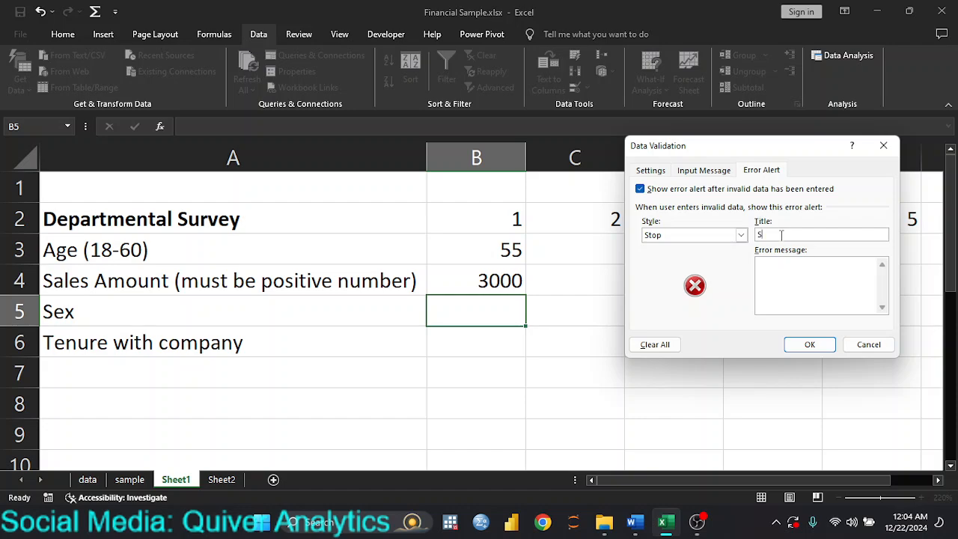
{"action": "type", "text": "Sex Error"}
{"action": "left_click", "coordinate": [773, 265]}
{"action": "type", "text": "You can only select f"}
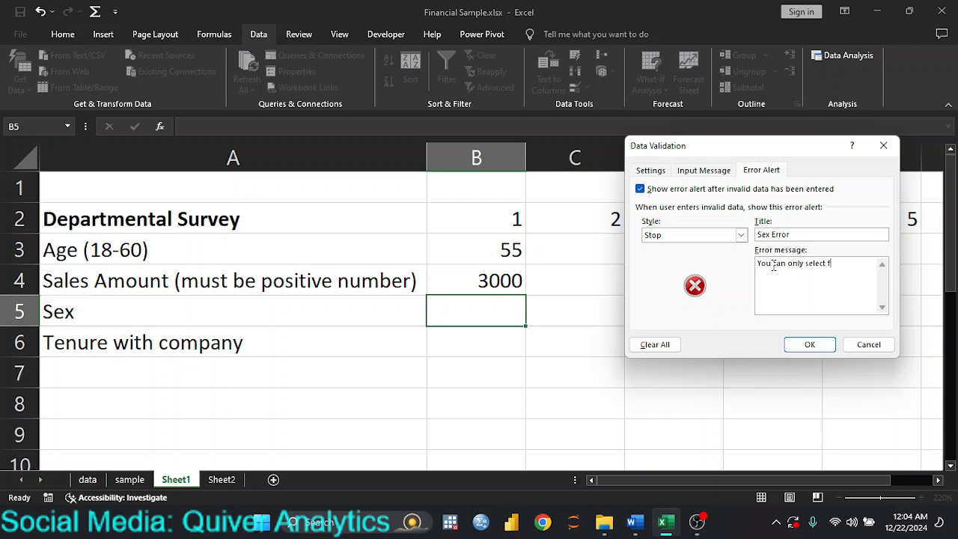
{"action": "type", "text": "rom the drop down"}
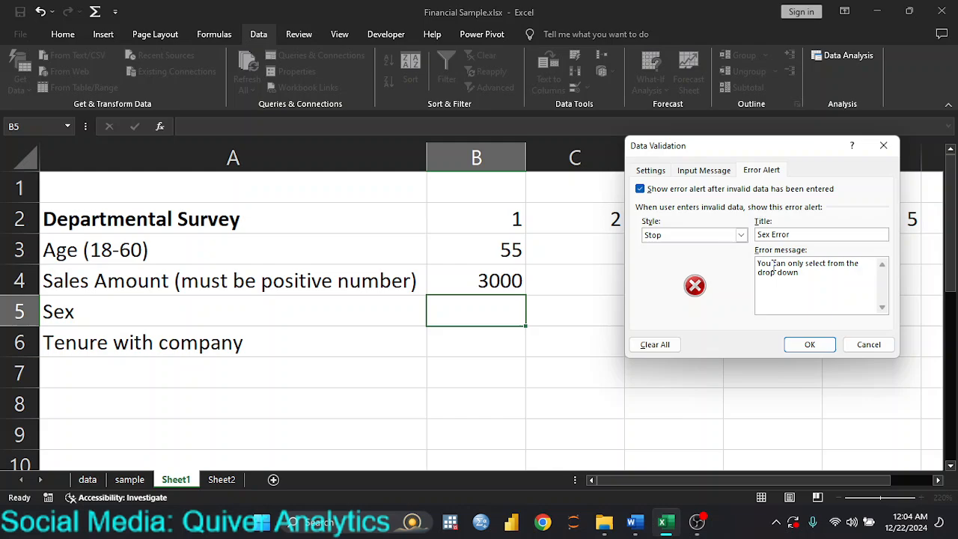
{"action": "left_click", "coordinate": [807, 345]}
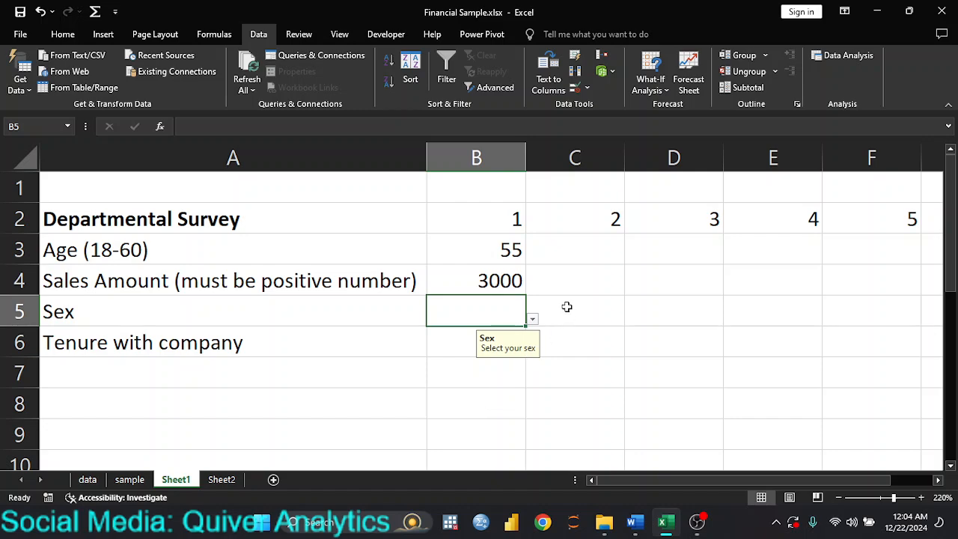
Test B5 by entering 'where', confirm it is rejected, and delete it.
{"action": "left_click", "coordinate": [532, 320]}
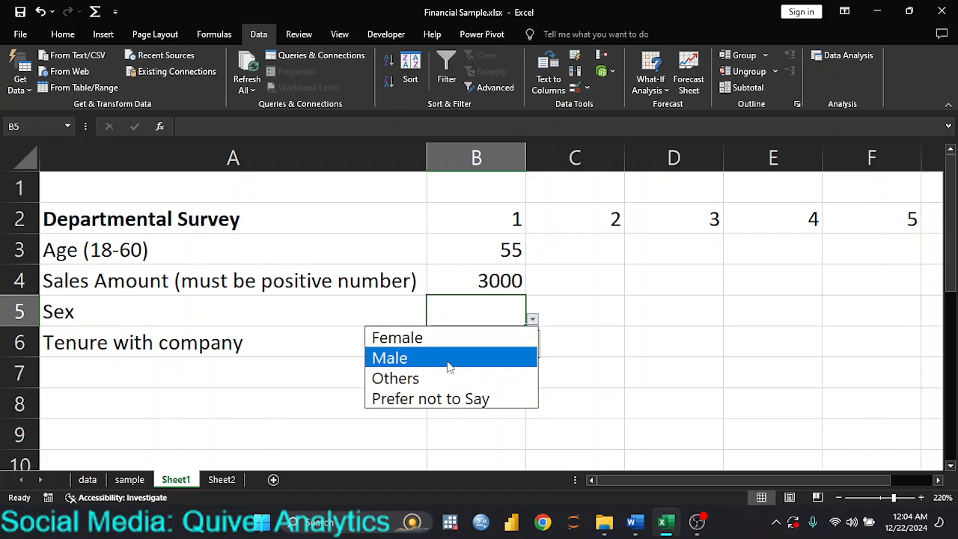
{"action": "left_click", "coordinate": [487, 310]}
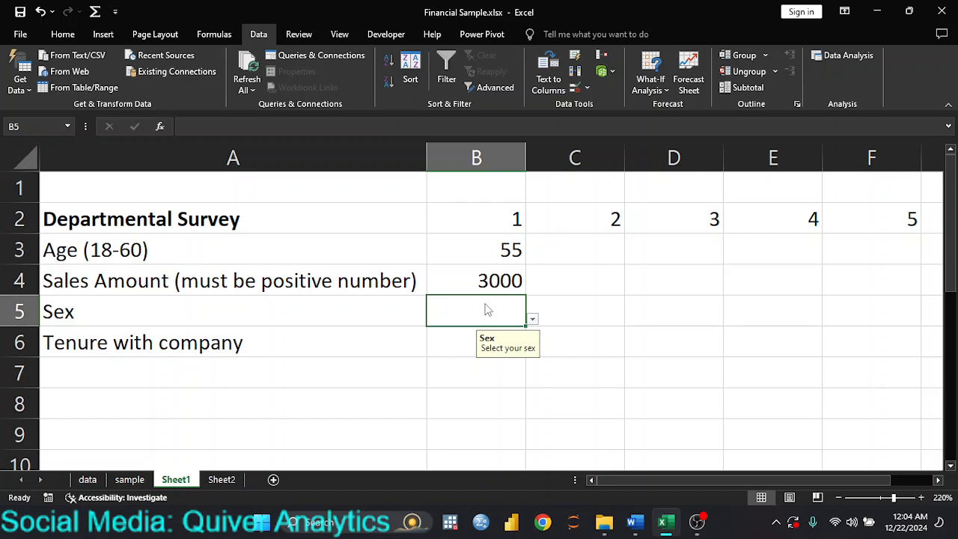
{"action": "double_click", "coordinate": [485, 307]}
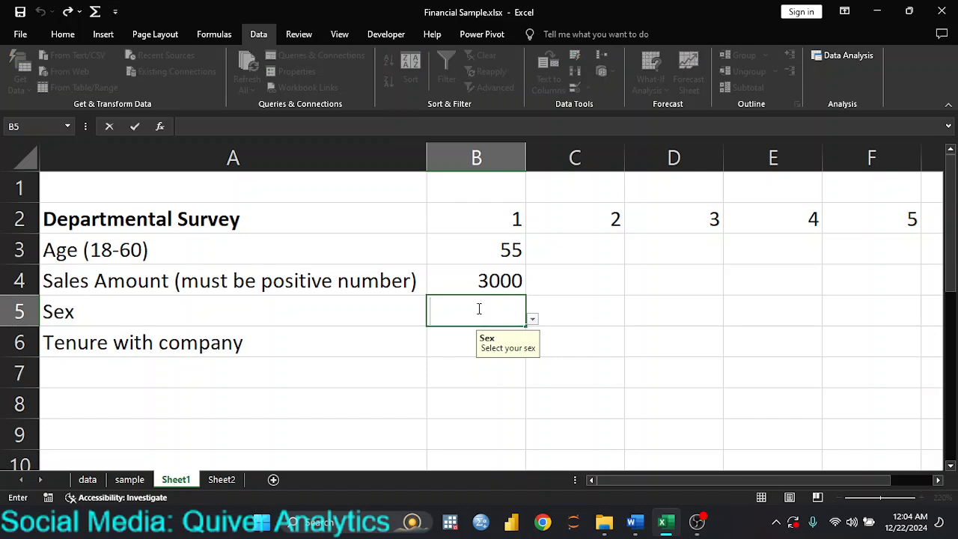
{"action": "type", "text": "where"}
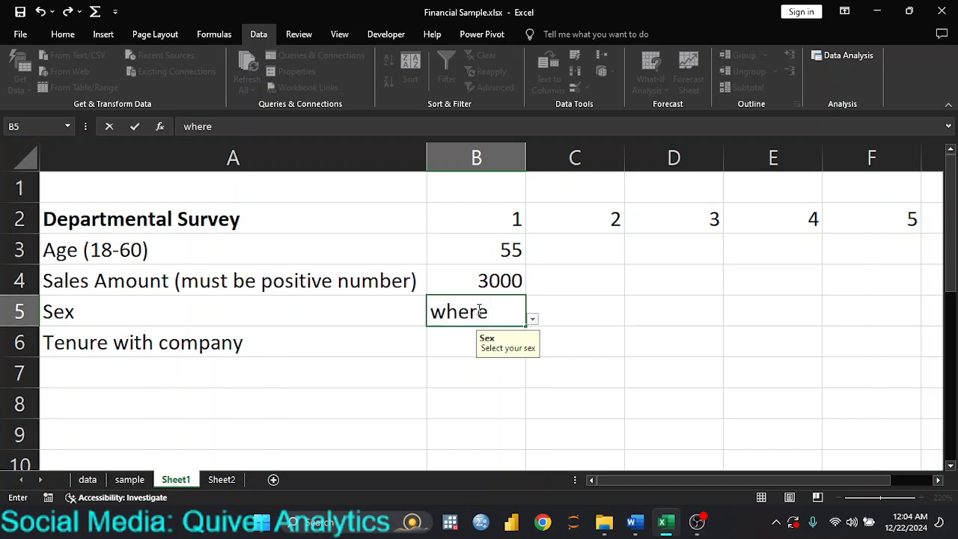
{"action": "key", "text": "Return"}
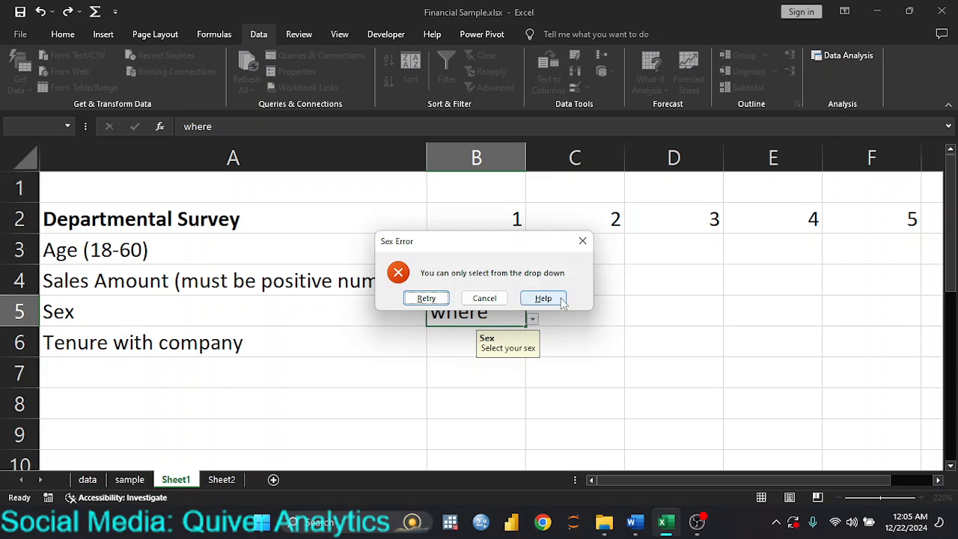
{"action": "key", "text": "Return"}
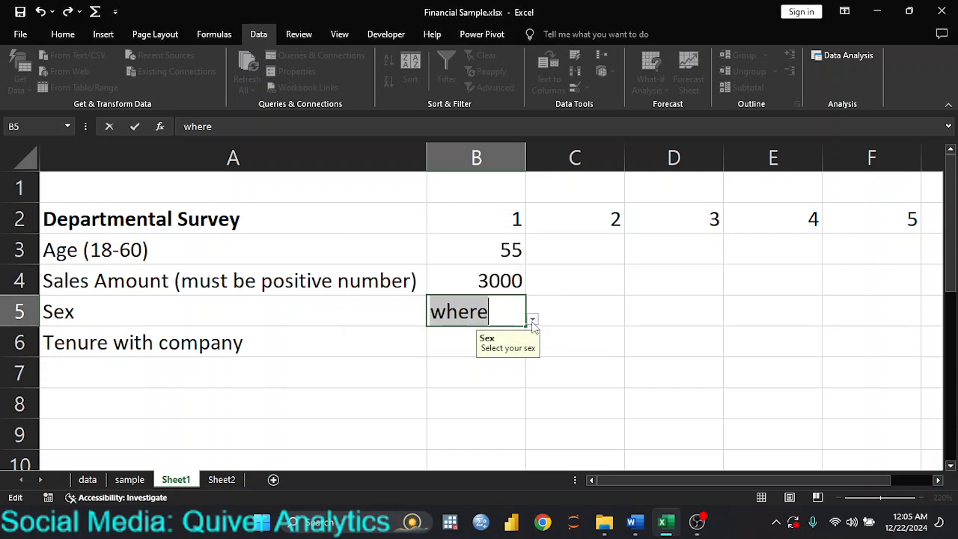
{"action": "key", "text": "Return"}
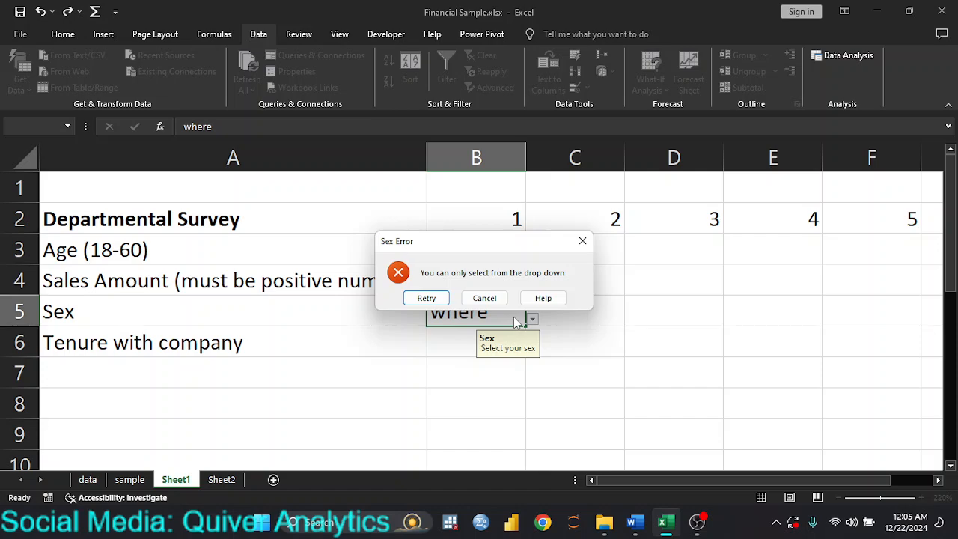
{"action": "key", "text": "Return"}
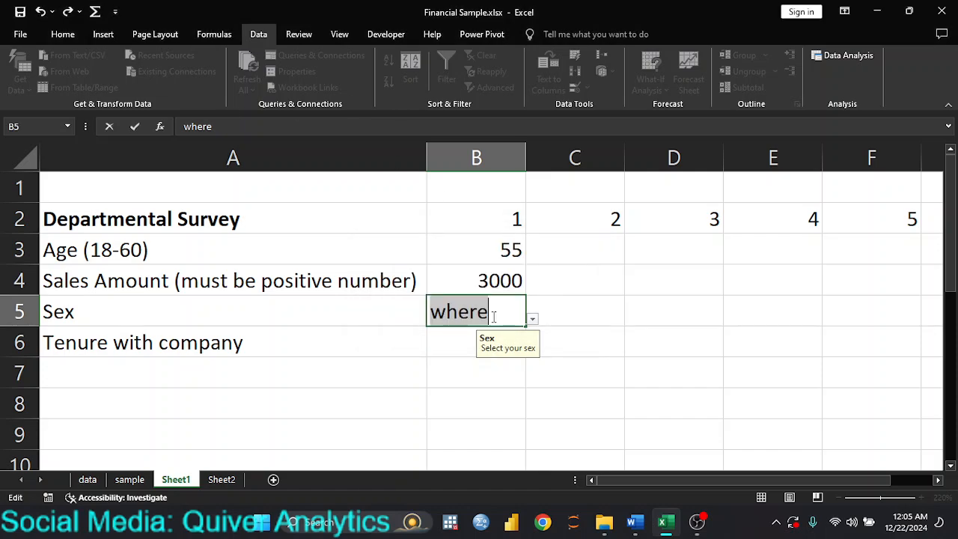
{"action": "key", "text": "BackSpace"}
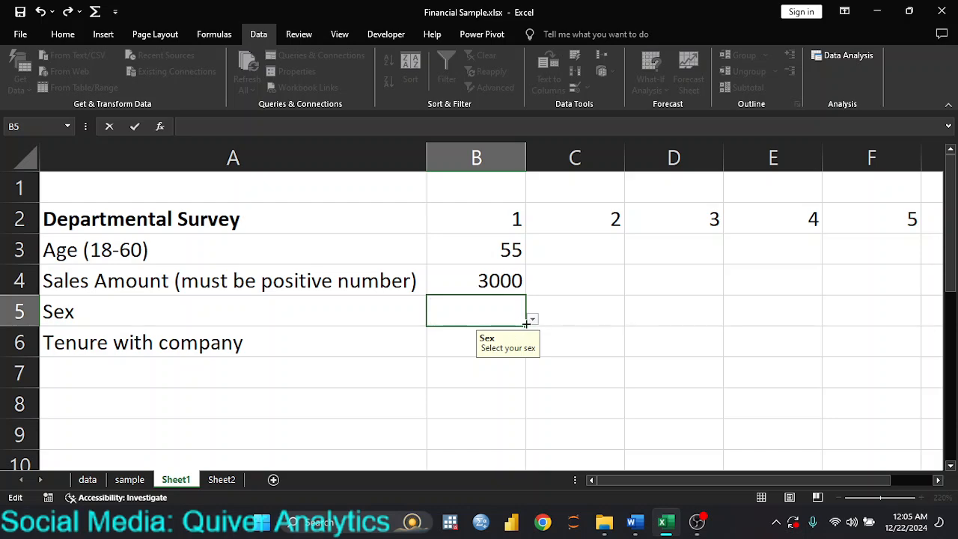
Pick Others from B5's Sex drop-down.
{"action": "left_click", "coordinate": [532, 318]}
{"action": "left_click", "coordinate": [472, 379]}
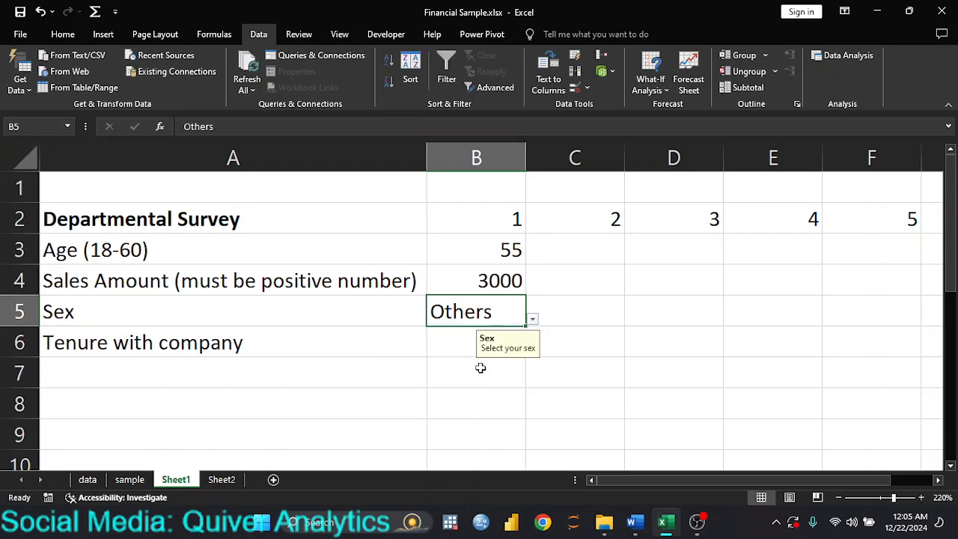
{"action": "left_click", "coordinate": [440, 344]}
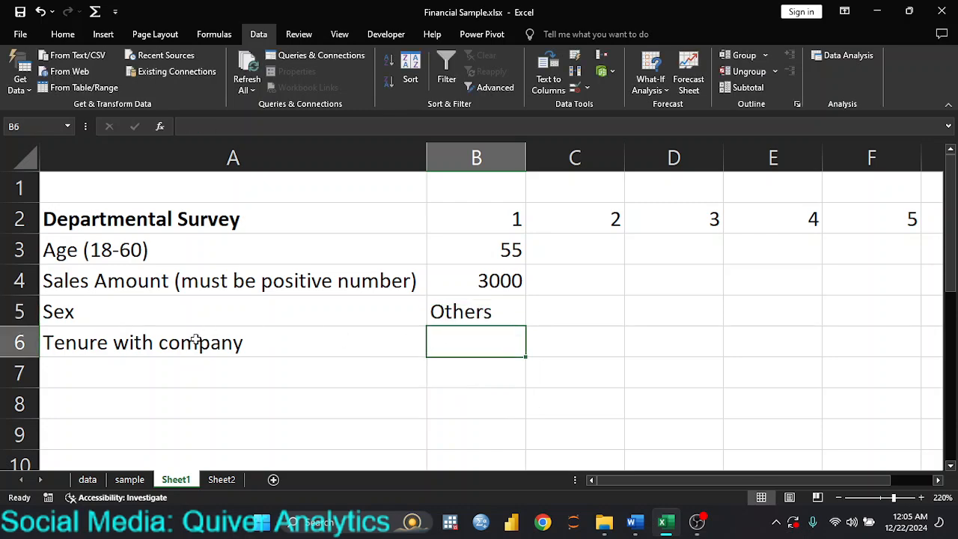
{"action": "left_click", "coordinate": [249, 344]}
Set B6's validation to a List sourced from Sheet2!$C$2:$C$4.
{"action": "left_click", "coordinate": [476, 351]}
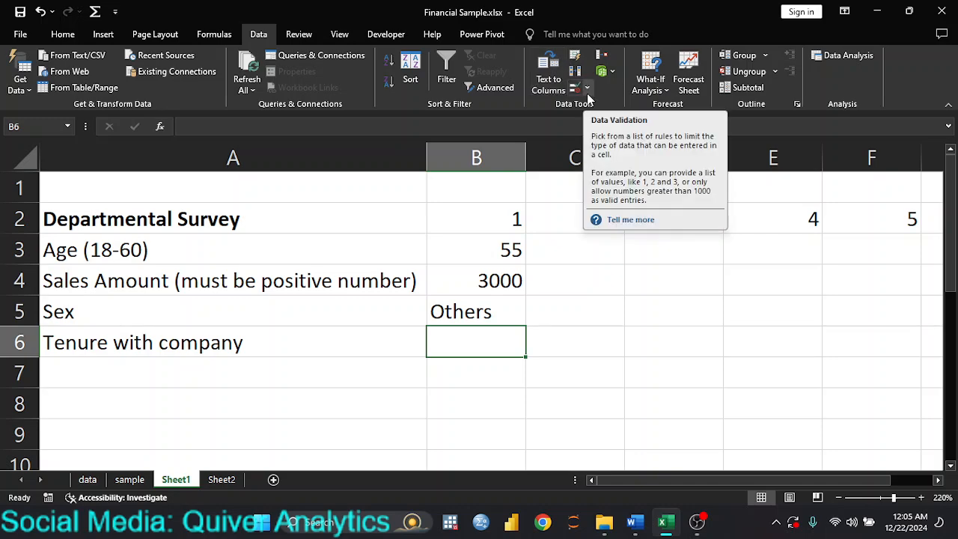
{"action": "left_click", "coordinate": [587, 91]}
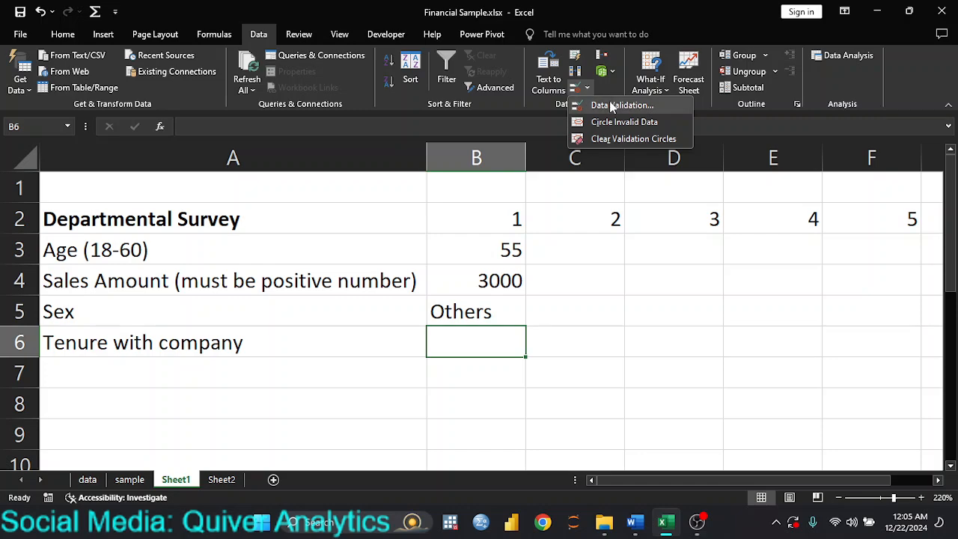
{"action": "left_click", "coordinate": [606, 109]}
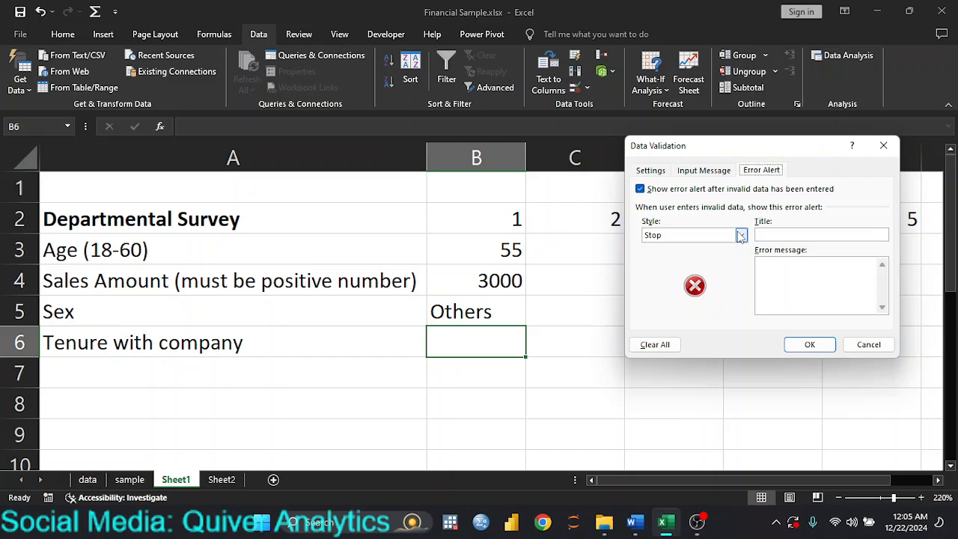
{"action": "left_click", "coordinate": [660, 172]}
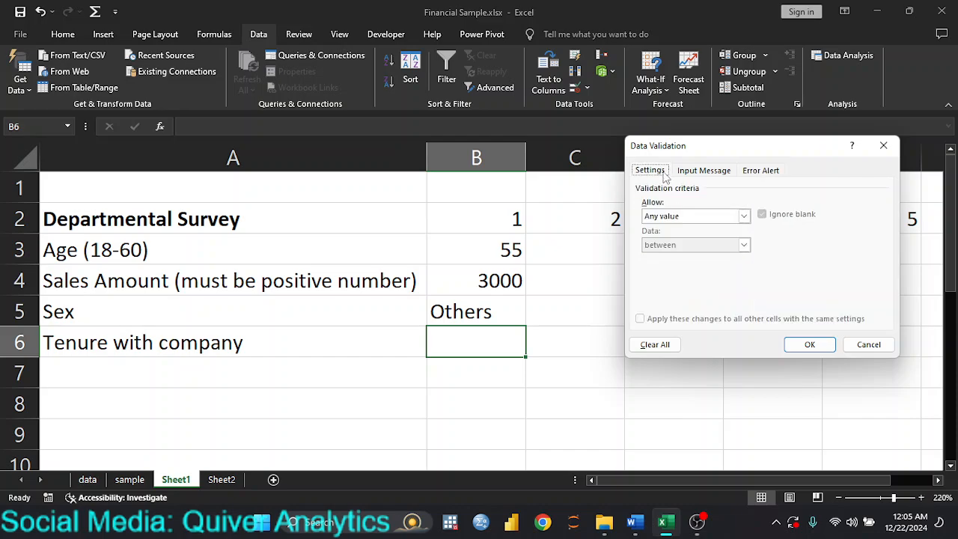
{"action": "left_click", "coordinate": [745, 215]}
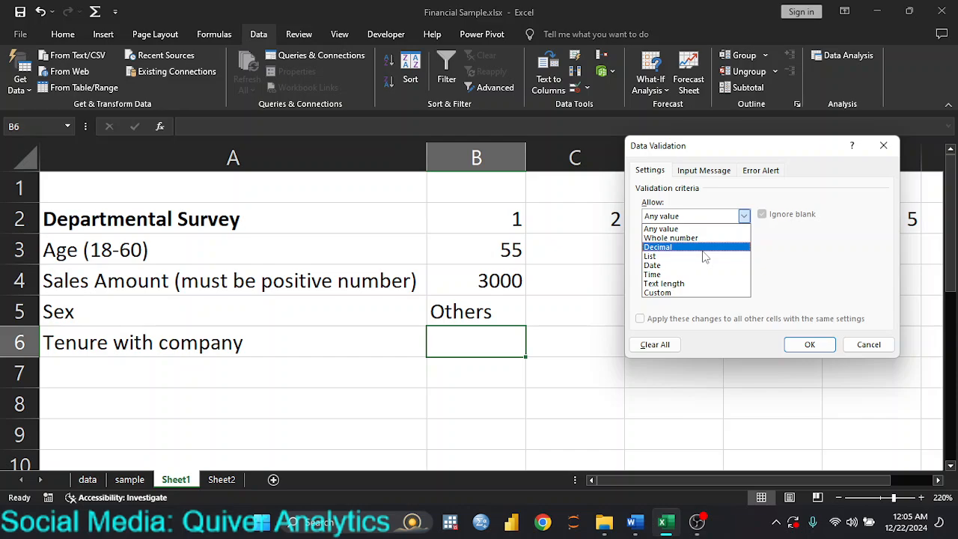
{"action": "left_click", "coordinate": [702, 249]}
{"action": "left_click", "coordinate": [743, 217]}
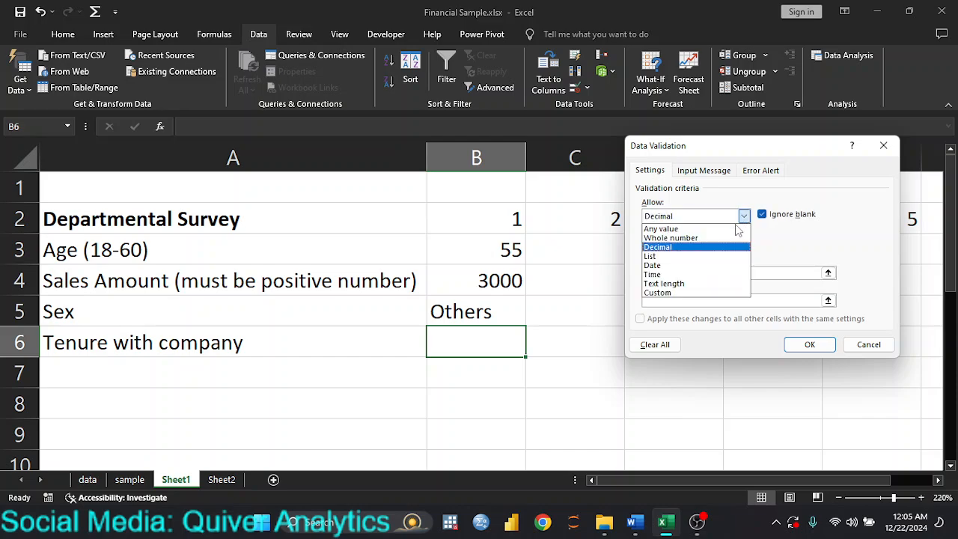
{"action": "left_click", "coordinate": [693, 256]}
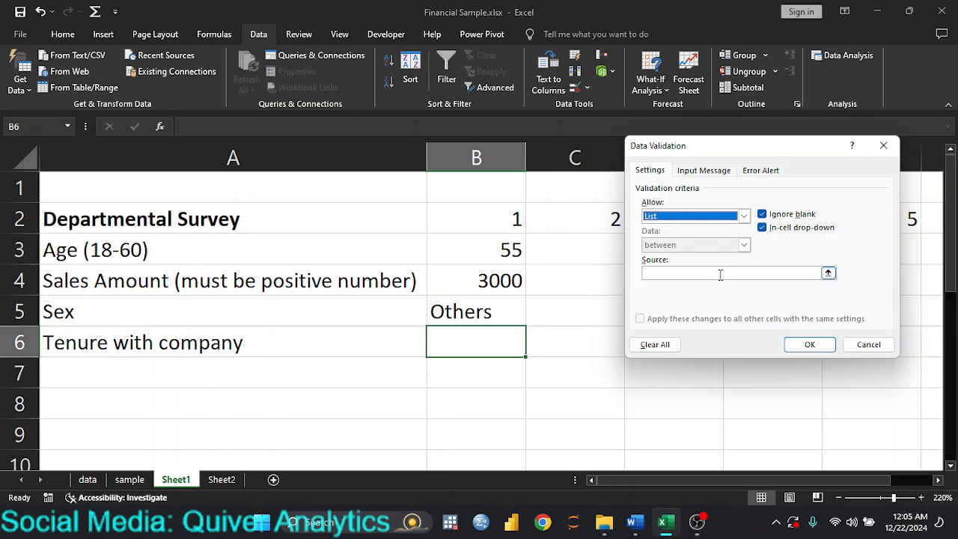
{"action": "left_click", "coordinate": [719, 273]}
{"action": "left_click", "coordinate": [222, 480]}
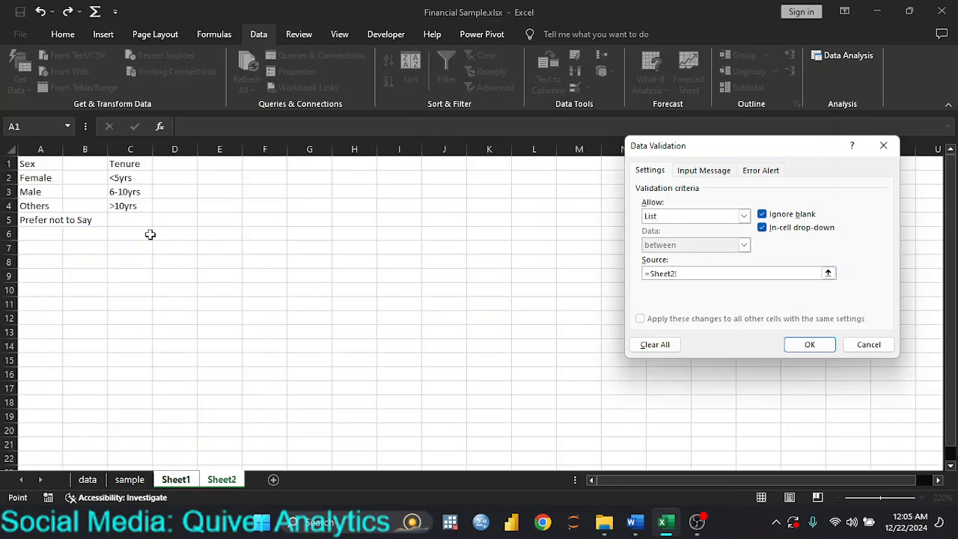
{"action": "left_click_drag", "start_coordinate": [122, 177], "coordinate": [122, 205]}
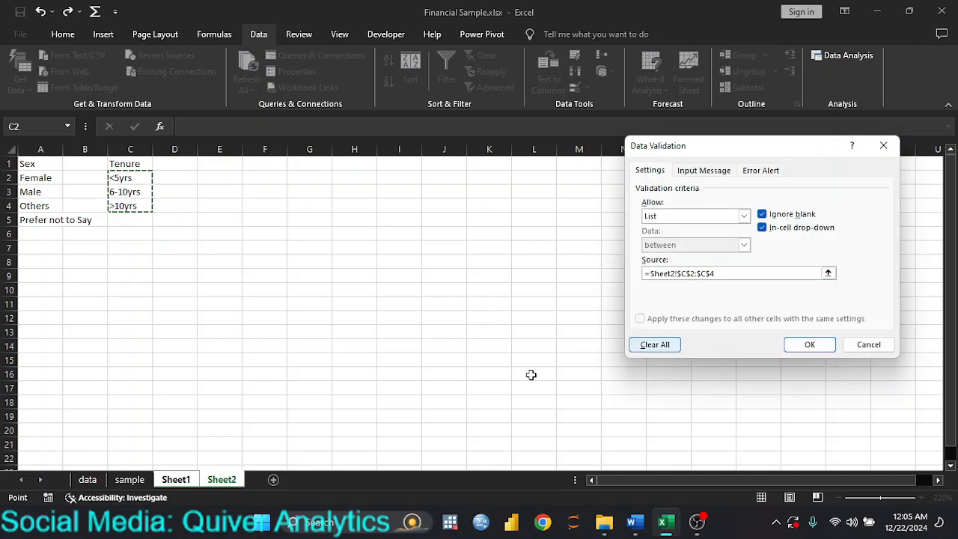
Give B6 the input message title 'Tenure' and text 'How long have you been with this company'.
{"action": "left_click", "coordinate": [695, 171]}
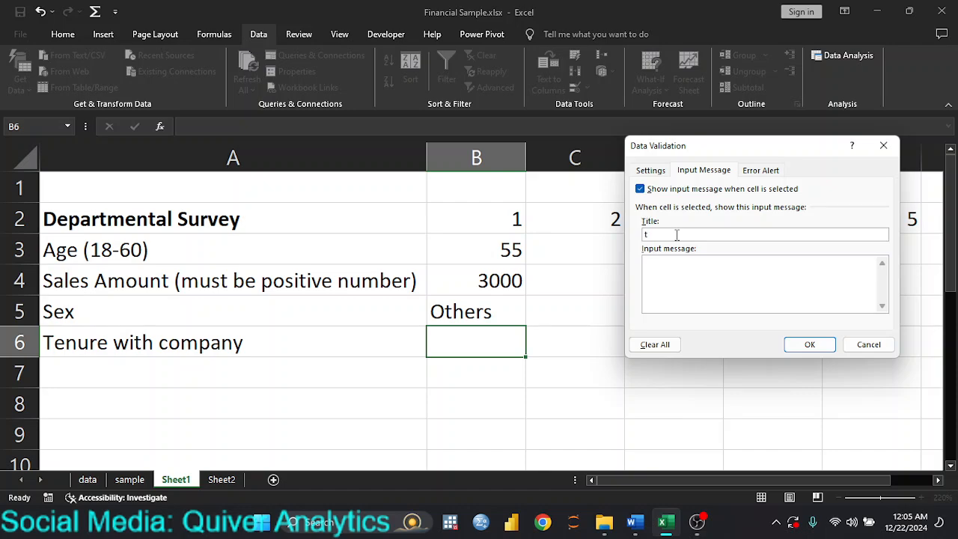
{"action": "type", "text": "enure"}
{"action": "left_click", "coordinate": [671, 279]}
{"action": "type", "text": "How long have you been wit"}
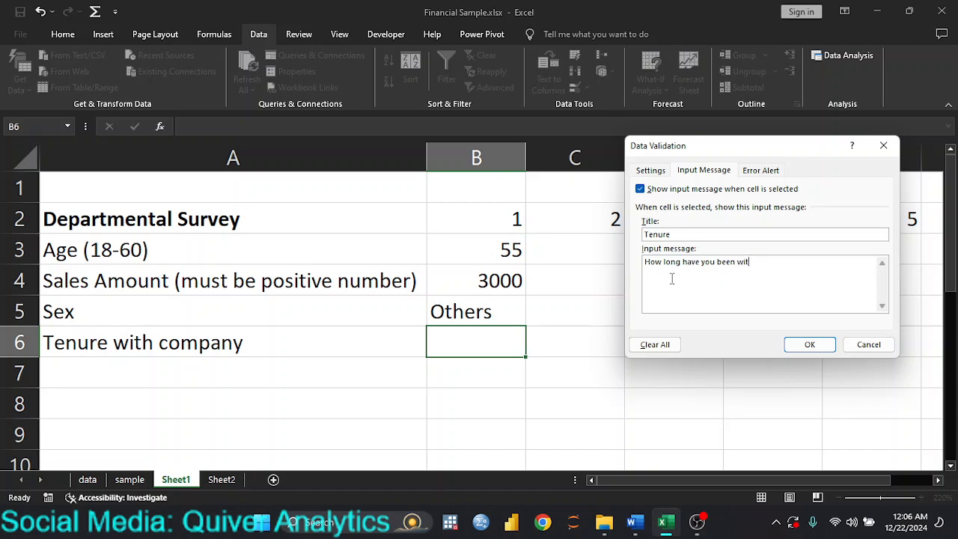
{"action": "type", "text": "h this compa"}
Add a 'Tenure Error' stop alert reading 'You can only select from the drop down'.
{"action": "left_click", "coordinate": [761, 170]}
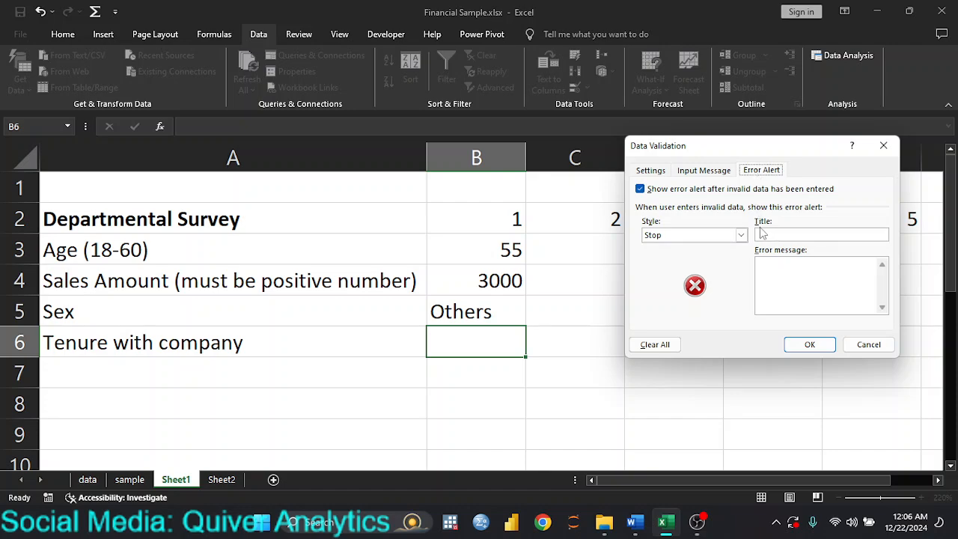
{"action": "left_click", "coordinate": [784, 235]}
{"action": "type", "text": "Tenure Error"}
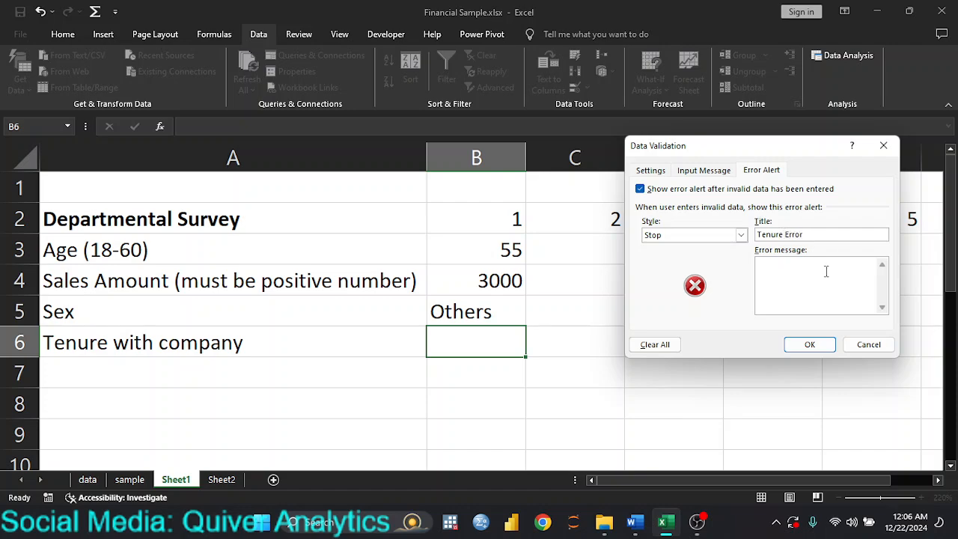
{"action": "type", "text": "ou can only select from the grou"}
{"action": "key", "text": "BackSpace"}
{"action": "key", "text": "BackSpace"}
{"action": "key", "text": "BackSpace"}
{"action": "key", "text": "BackSpace"}
{"action": "type", "text": "drop down"}
Save B6's validation, choose 6-10yrs from its drop-down, and select labels A2:A6.
{"action": "left_click", "coordinate": [808, 343]}
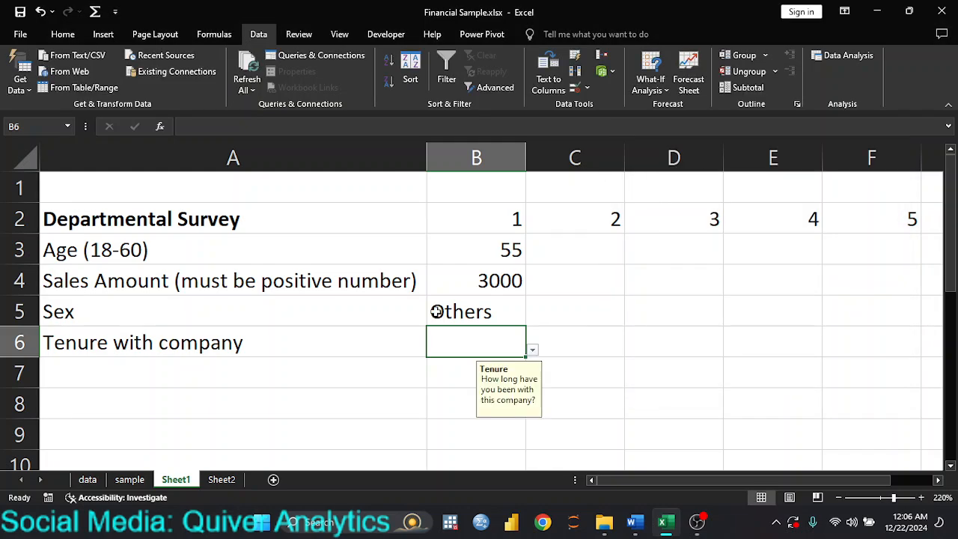
{"action": "left_click", "coordinate": [533, 351]}
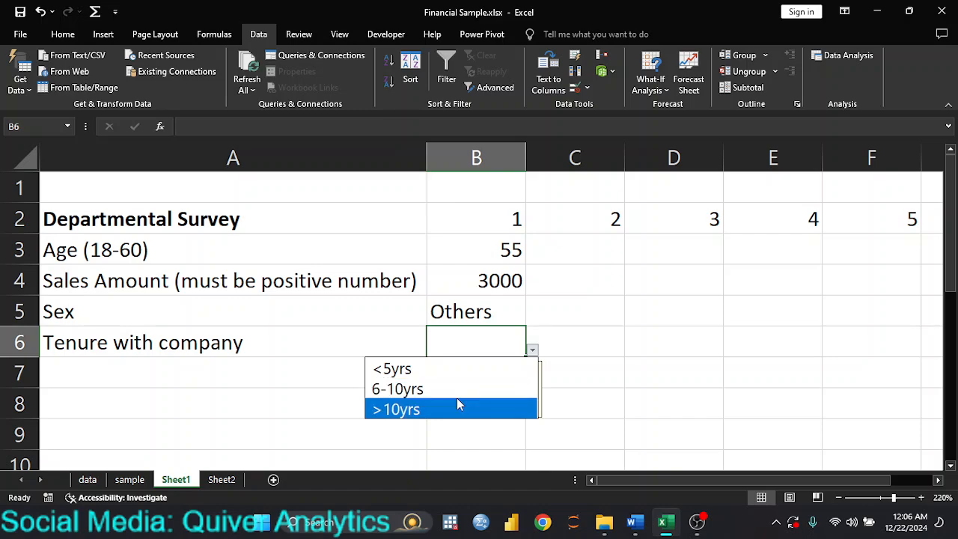
{"action": "left_click", "coordinate": [462, 388]}
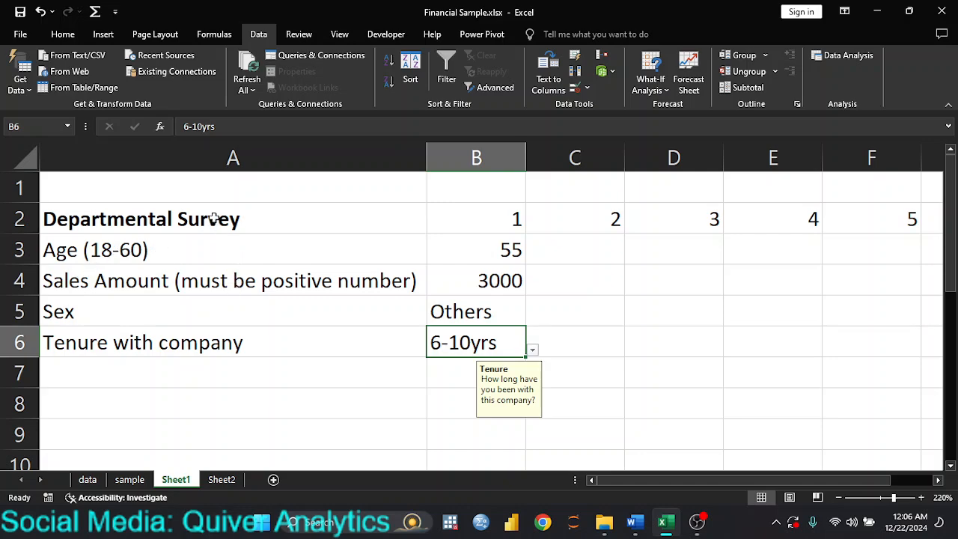
{"action": "left_click", "coordinate": [205, 307]}
{"action": "left_click_drag", "start_coordinate": [197, 215], "coordinate": [181, 338]}
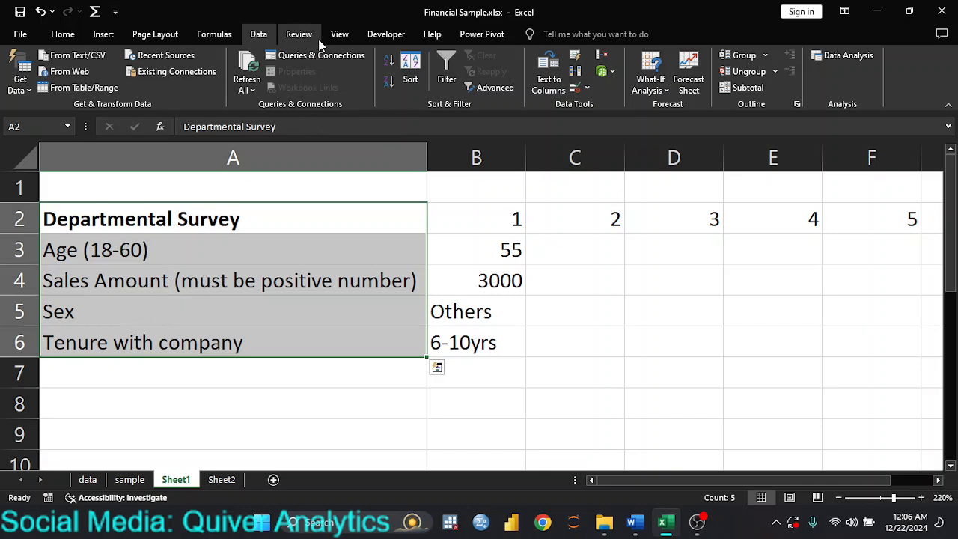
Open Allow Edit Ranges from the Review tab and begin a new range.
{"action": "left_click", "coordinate": [299, 34]}
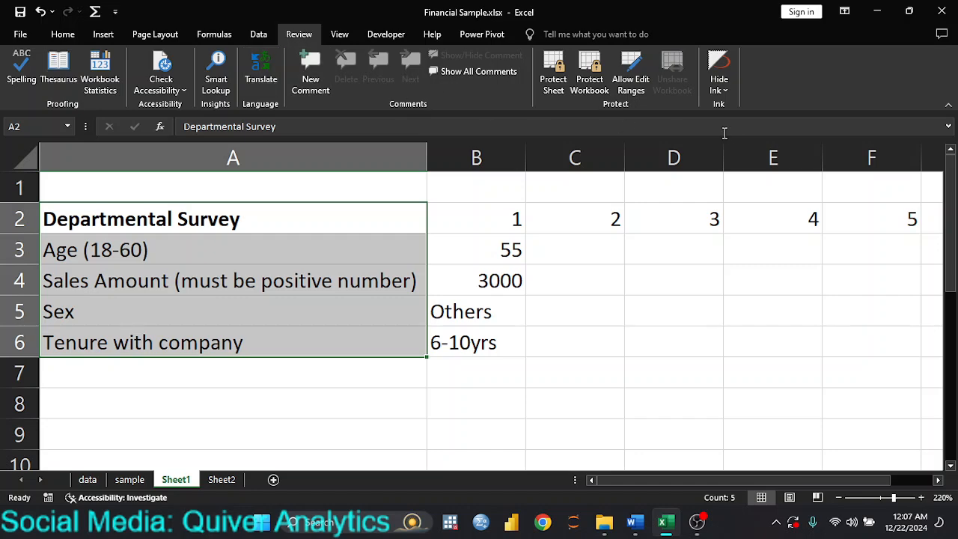
{"action": "left_click", "coordinate": [636, 66]}
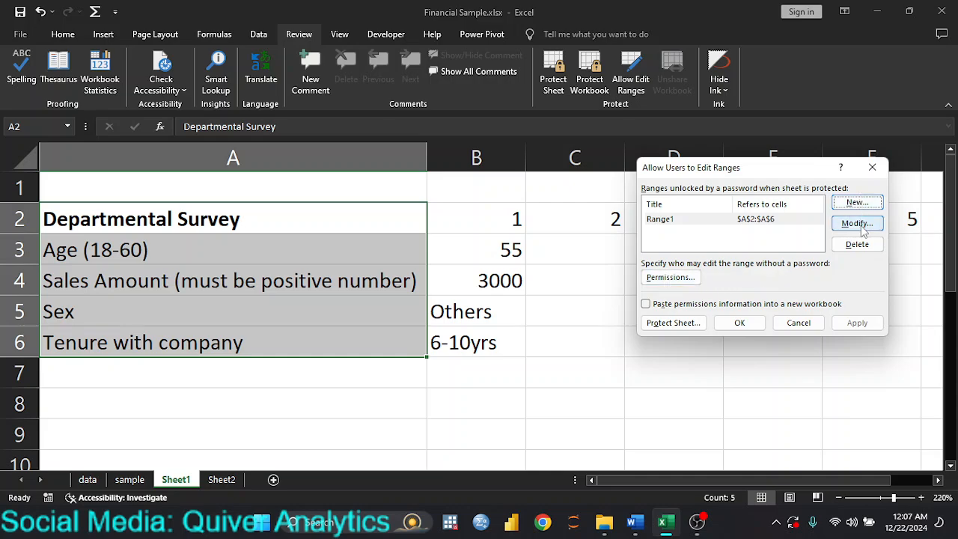
{"action": "left_click", "coordinate": [857, 202]}
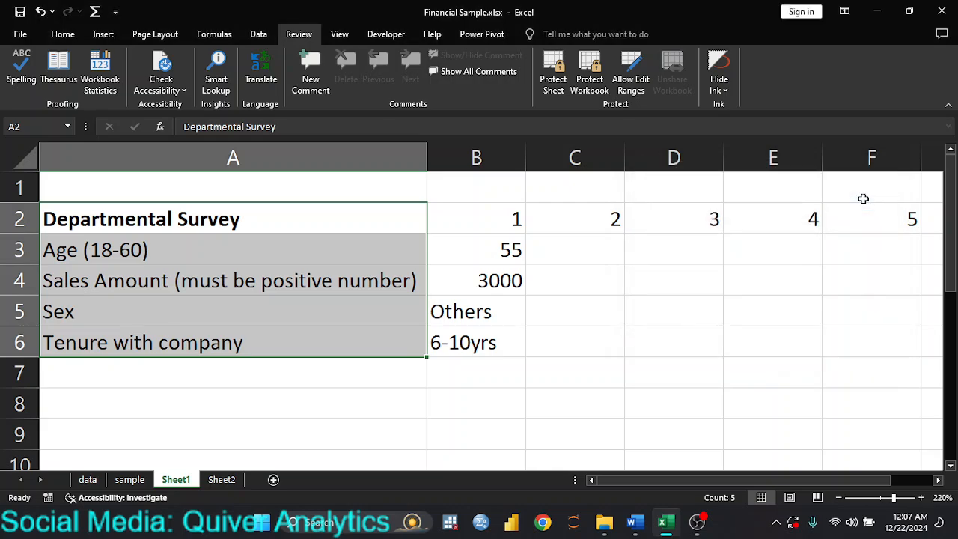
Create password-protected edit range Range2 covering A2:B6.
{"action": "left_click", "coordinate": [695, 222]}
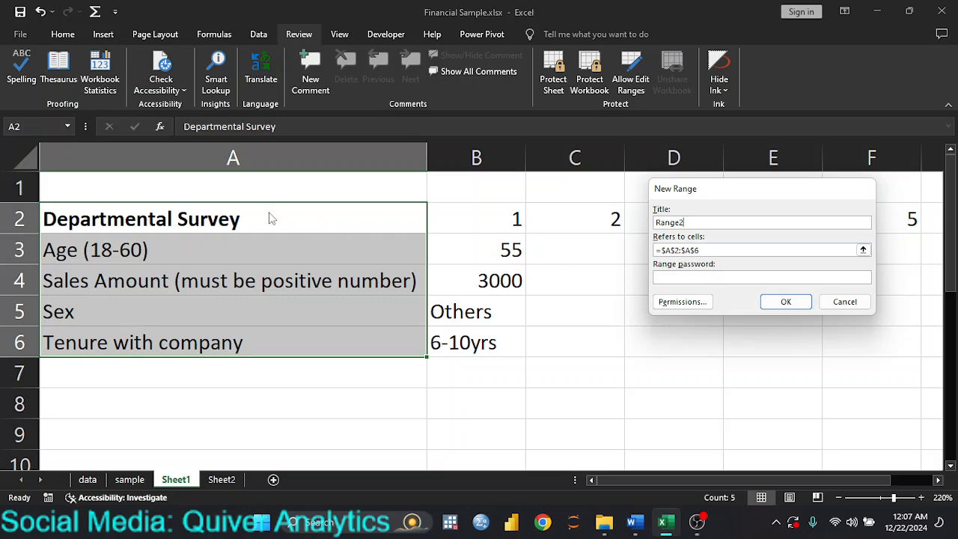
{"action": "left_click", "coordinate": [718, 250]}
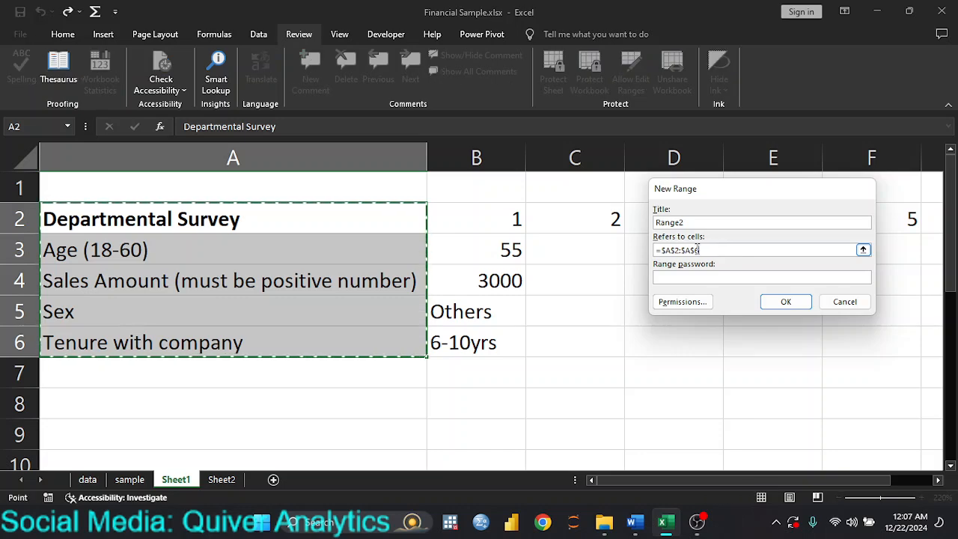
{"action": "left_click_drag", "start_coordinate": [157, 206], "coordinate": [478, 335]}
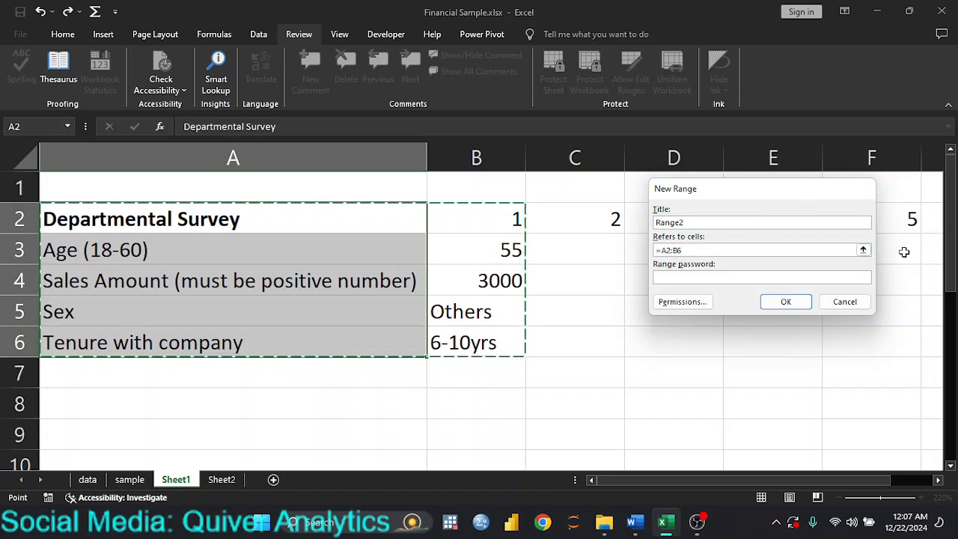
{"action": "left_click", "coordinate": [680, 276]}
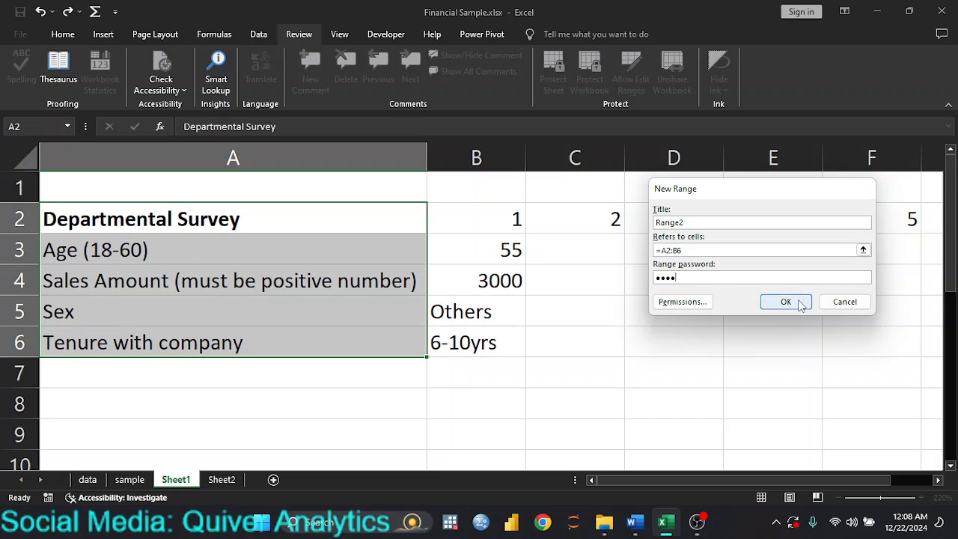
{"action": "left_click", "coordinate": [799, 303]}
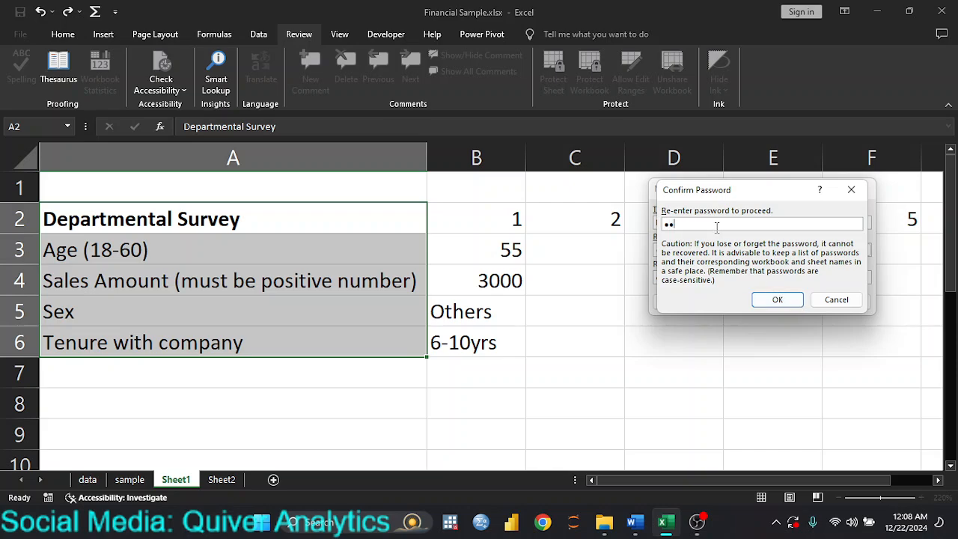
{"action": "left_click", "coordinate": [777, 299]}
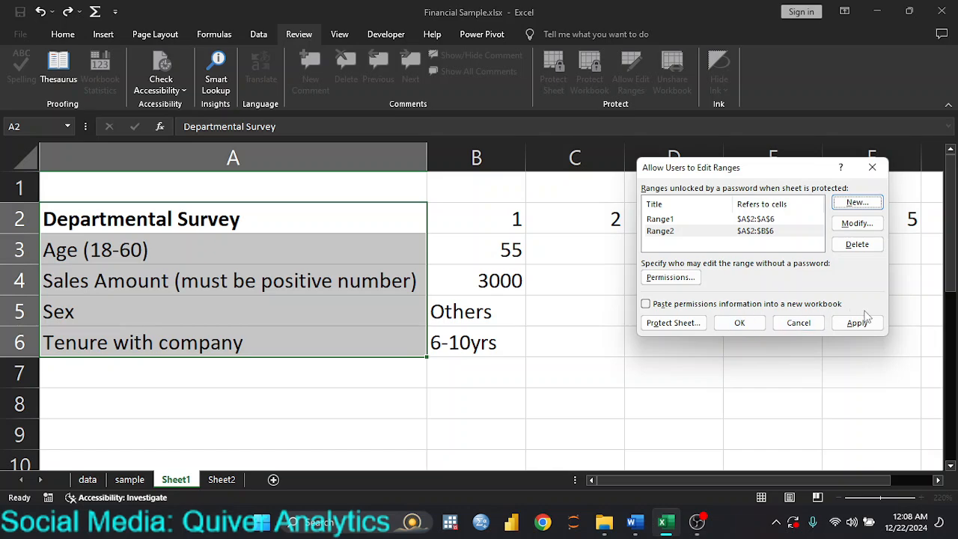
Apply the edit ranges and protect Sheet1 with a password.
{"action": "left_click", "coordinate": [857, 327]}
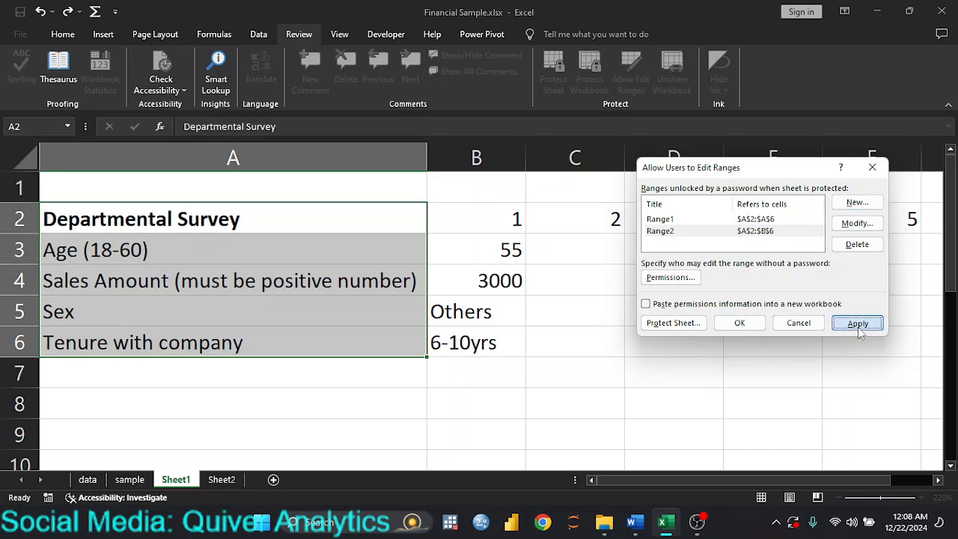
{"action": "left_click", "coordinate": [685, 327]}
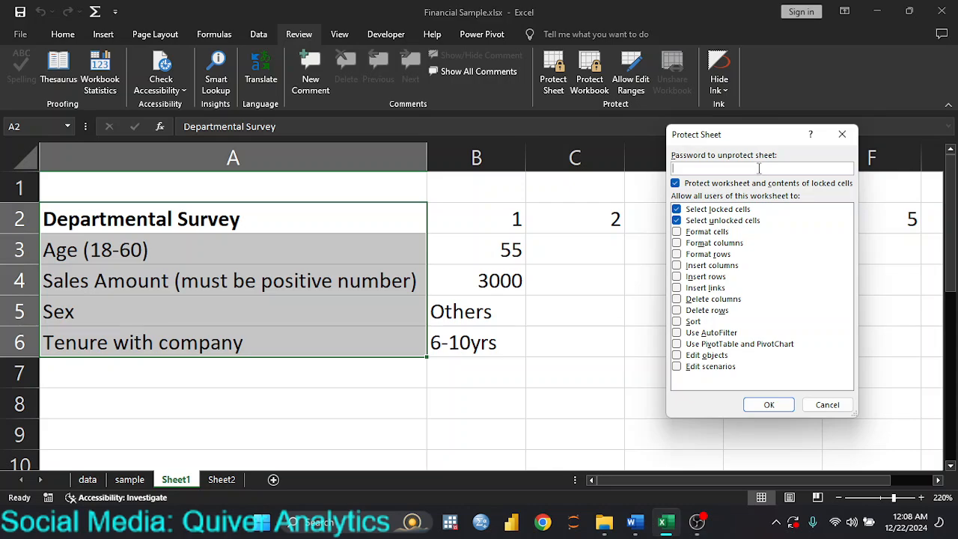
{"action": "type", "text": "1234"}
{"action": "left_click", "coordinate": [771, 405]}
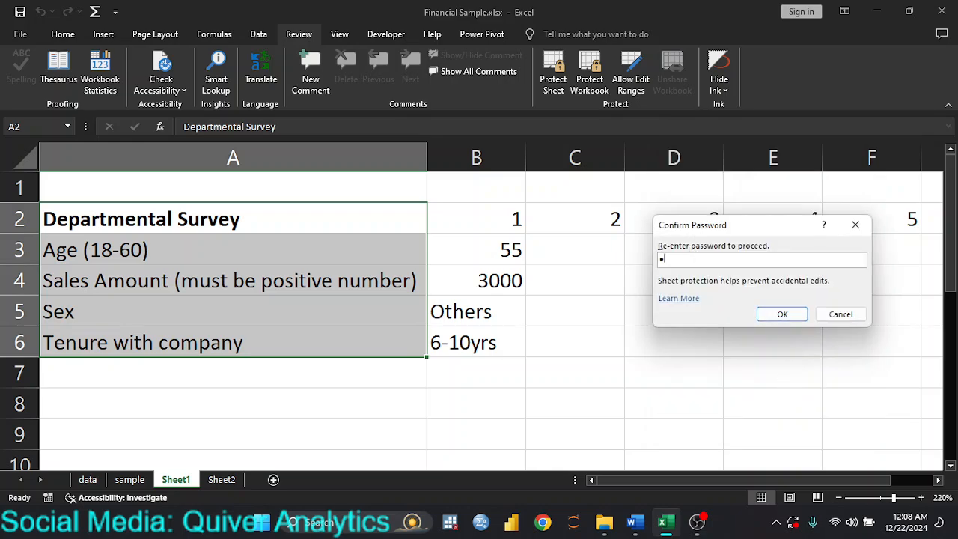
{"action": "type", "text": "1234"}
{"action": "left_click", "coordinate": [782, 315]}
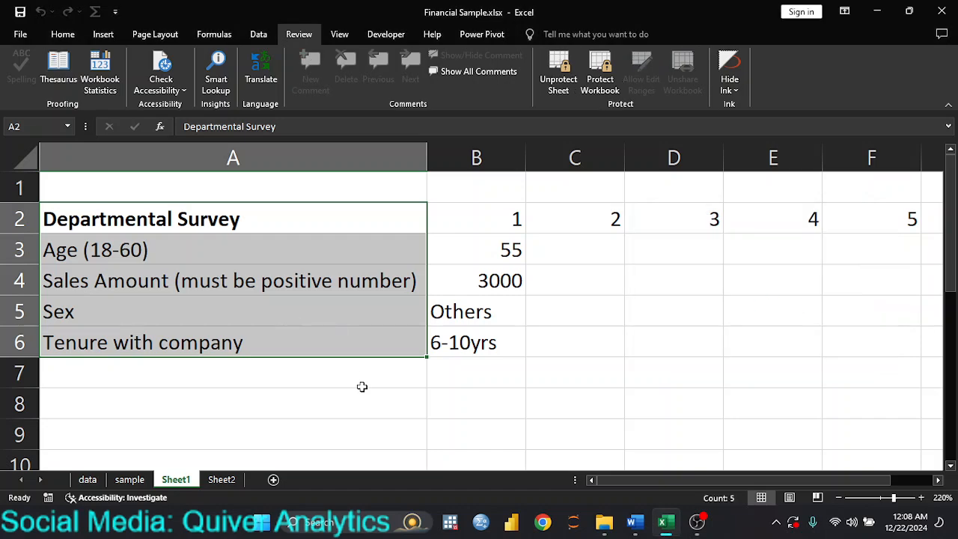
{"action": "left_click", "coordinate": [338, 422]}
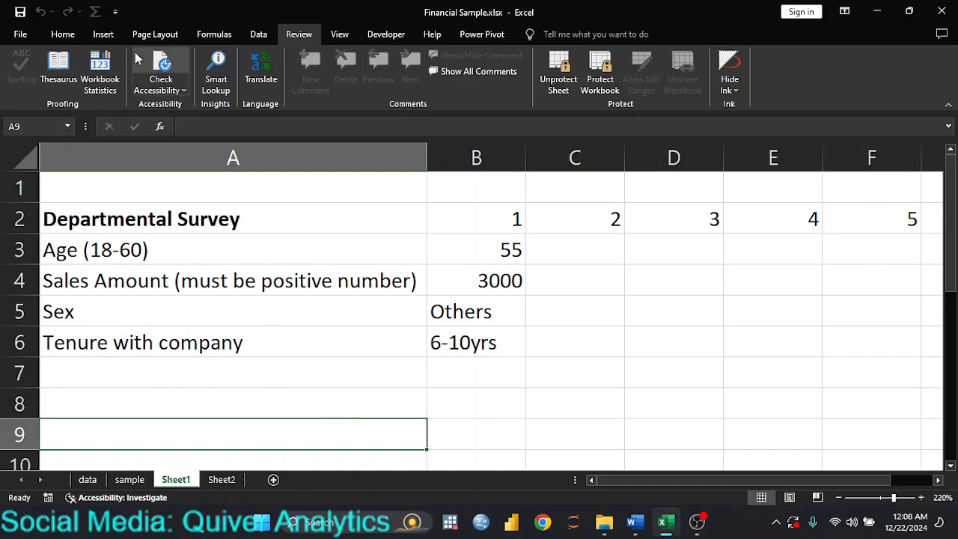
Unlock protected cell A3 by entering the range password.
{"action": "double_click", "coordinate": [272, 254]}
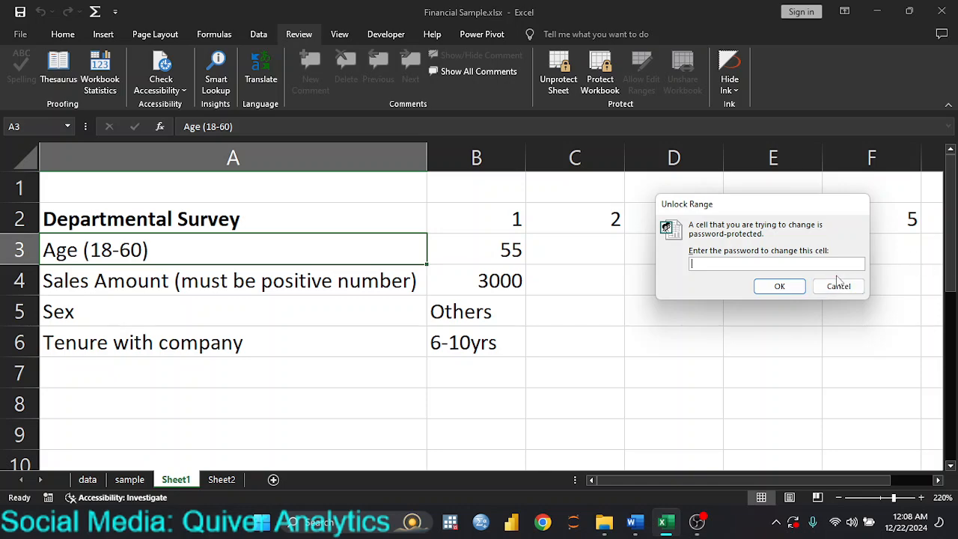
{"action": "type", "text": "2"}
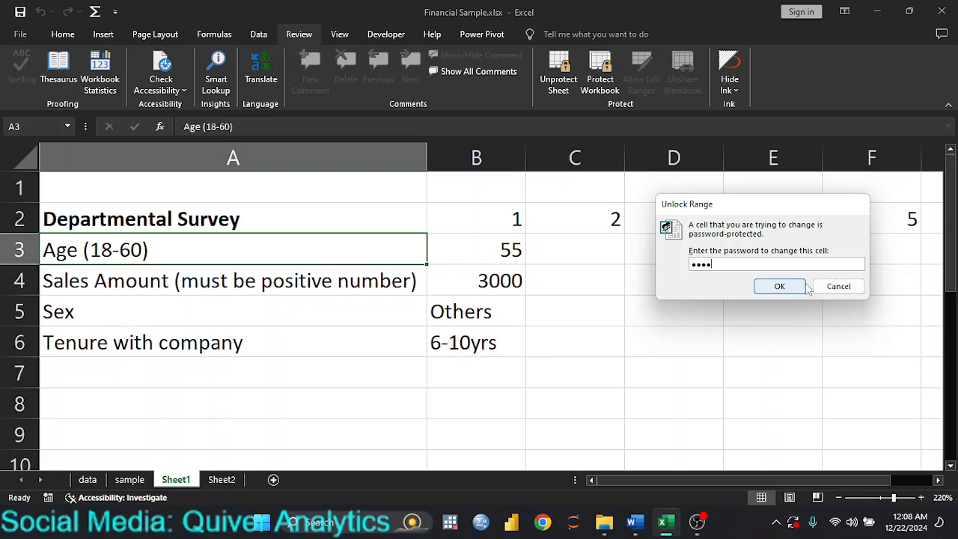
{"action": "left_click", "coordinate": [767, 285]}
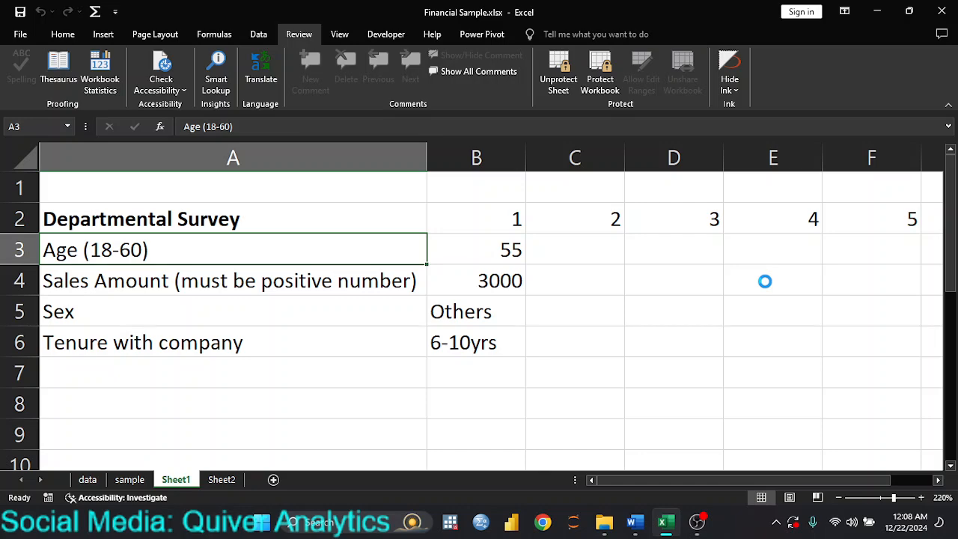
Test-edit A3 with sample text, then delete it so it still reads Age (18-60).
{"action": "double_click", "coordinate": [250, 255]}
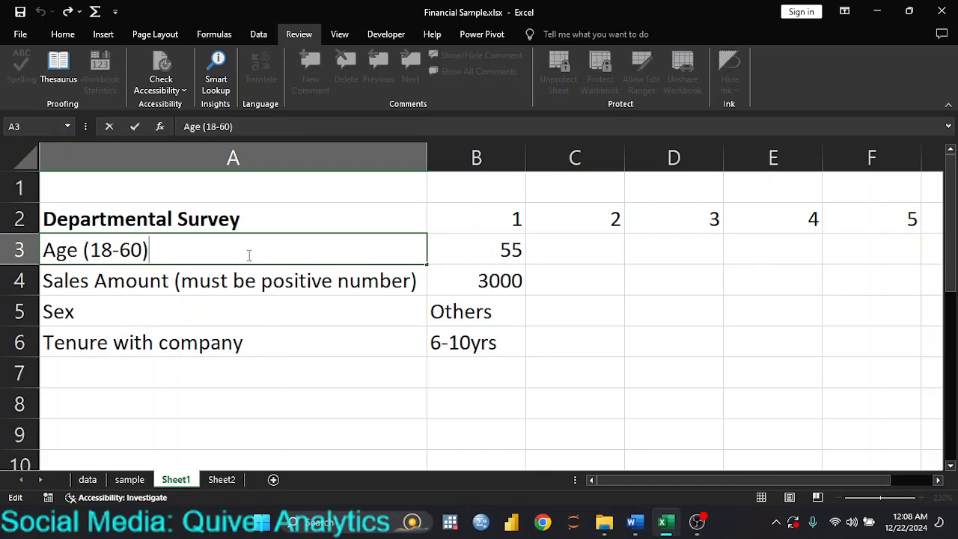
{"action": "type", "text": "mm"}
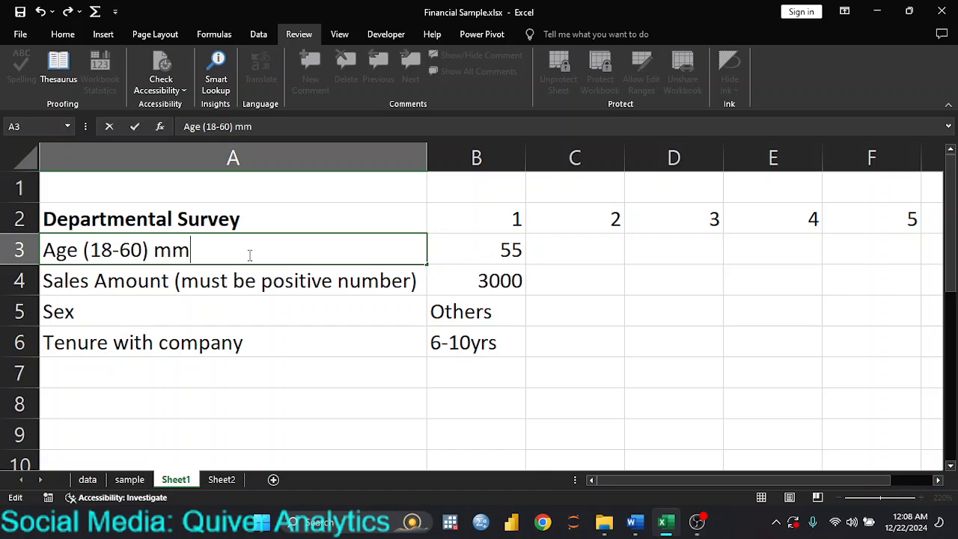
{"action": "type", "text": "edit"}
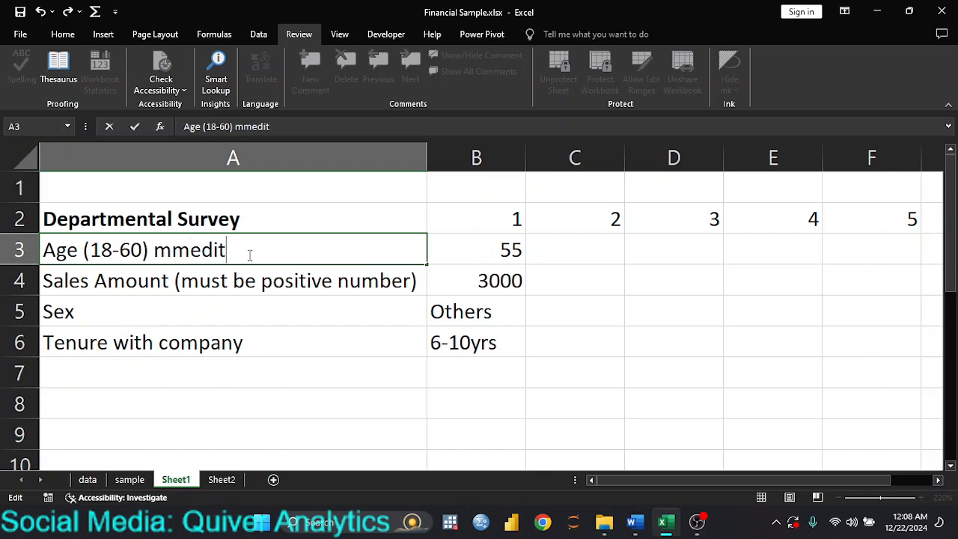
{"action": "key", "text": "BackSpace"}
{"action": "key", "text": "BackSpace"}
{"action": "key", "text": "BackSpace"}
{"action": "key", "text": "BackSpace"}
{"action": "key", "text": "BackSpace"}
{"action": "key", "text": "BackSpace"}
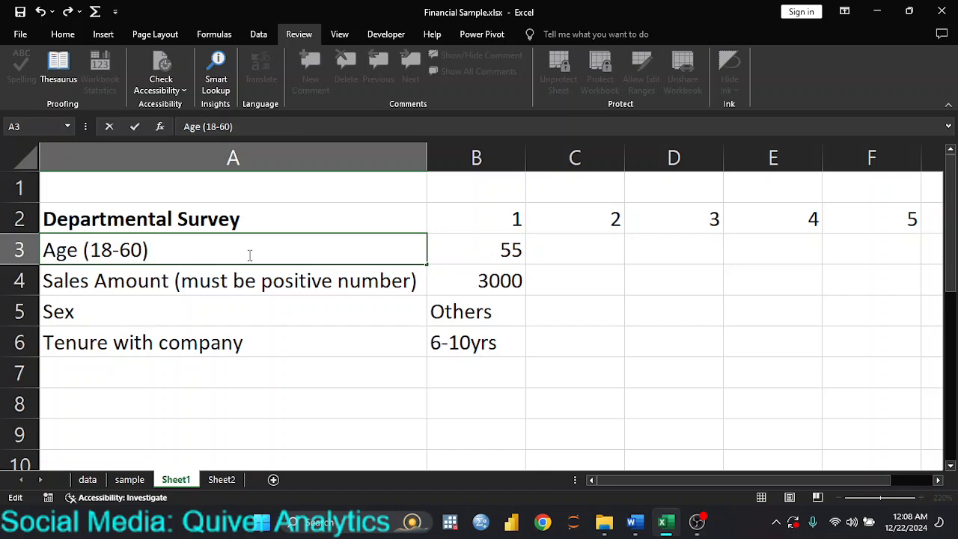